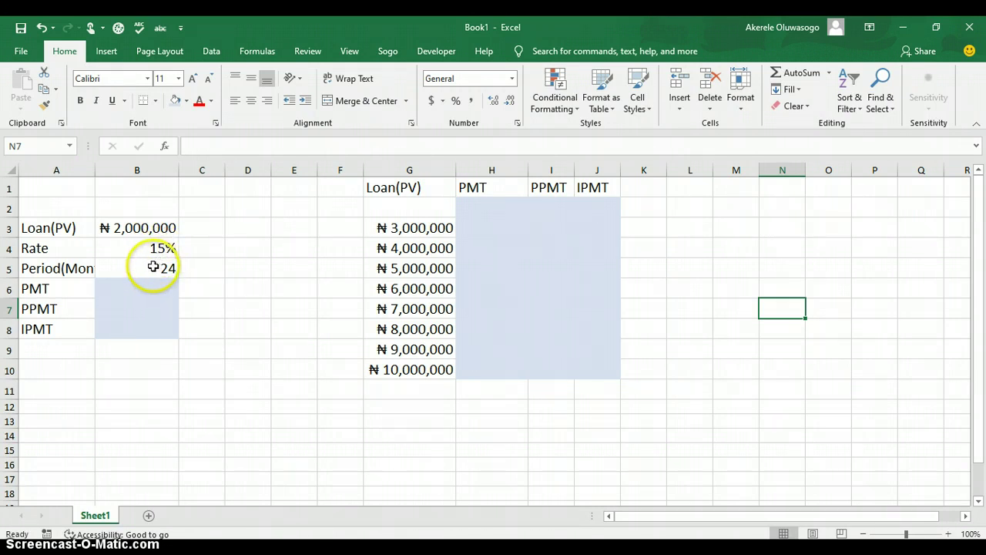
Step: Widen column A to fit its longest label, Period(Months)
{"action": "double_click", "coordinate": [95, 170]}
{"action": "left_click", "coordinate": [149, 288]}
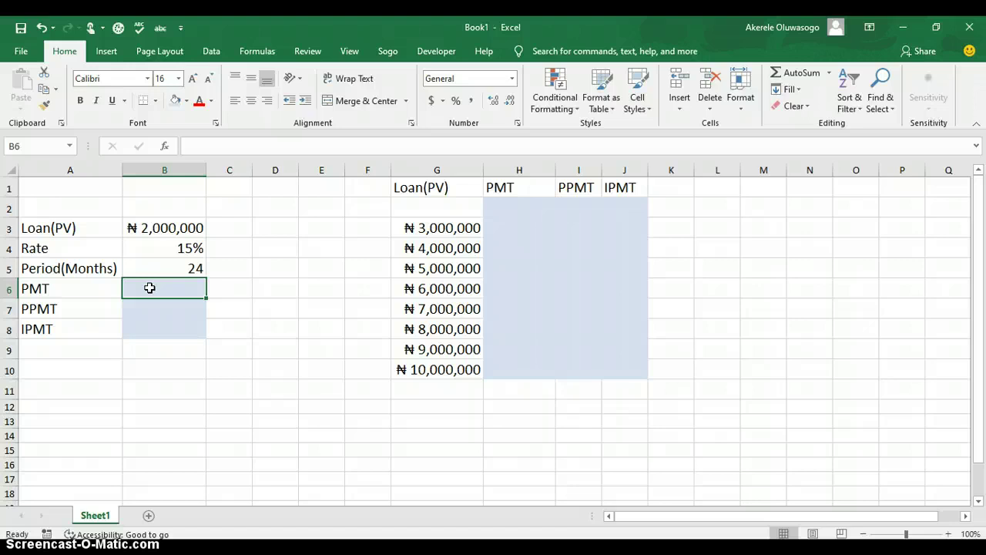
{"action": "left_click_drag", "start_coordinate": [149, 287], "coordinate": [149, 328]}
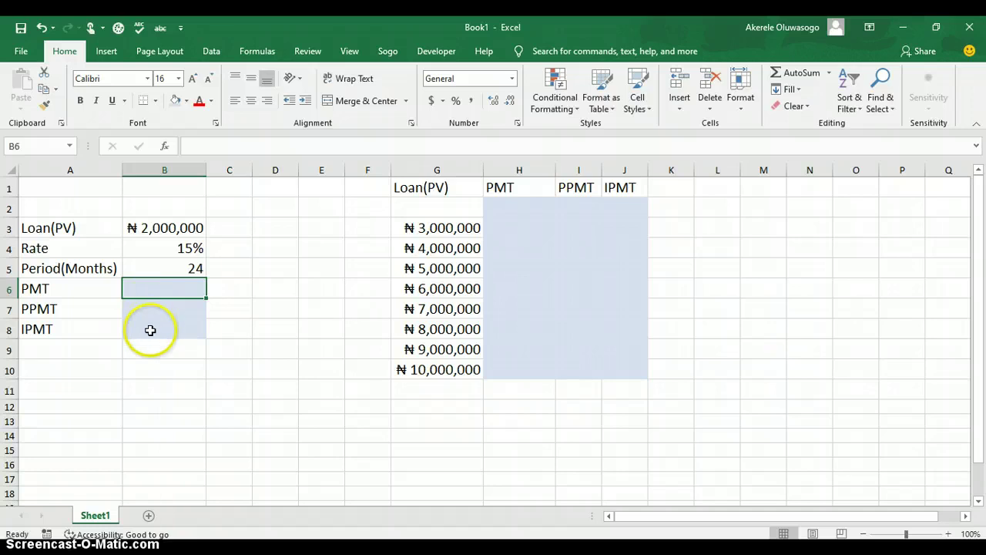
{"action": "left_click", "coordinate": [150, 331]}
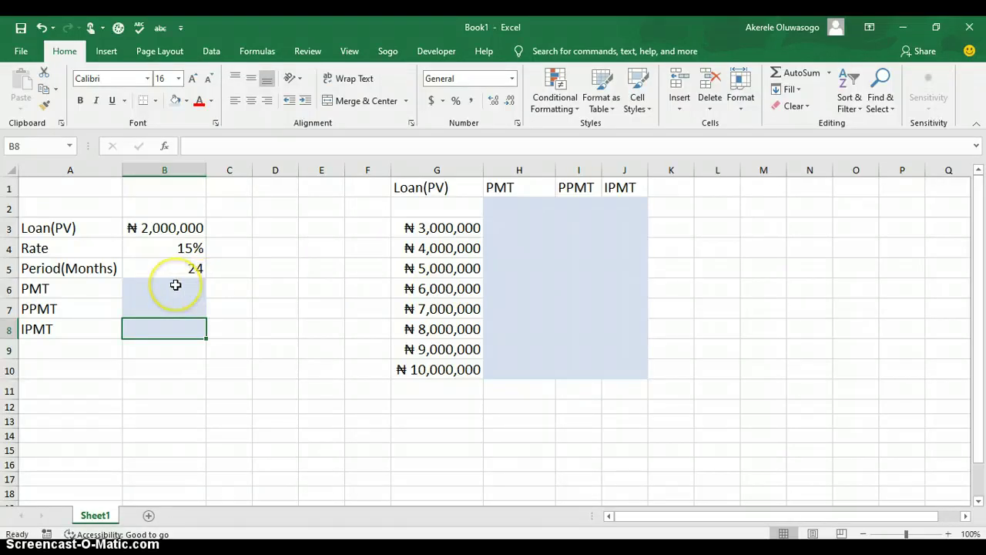
Step: Calculate the monthly loan payment in B6 with the formula =PMT(B4/12,B5,B3)
{"action": "key", "text": "Return"}
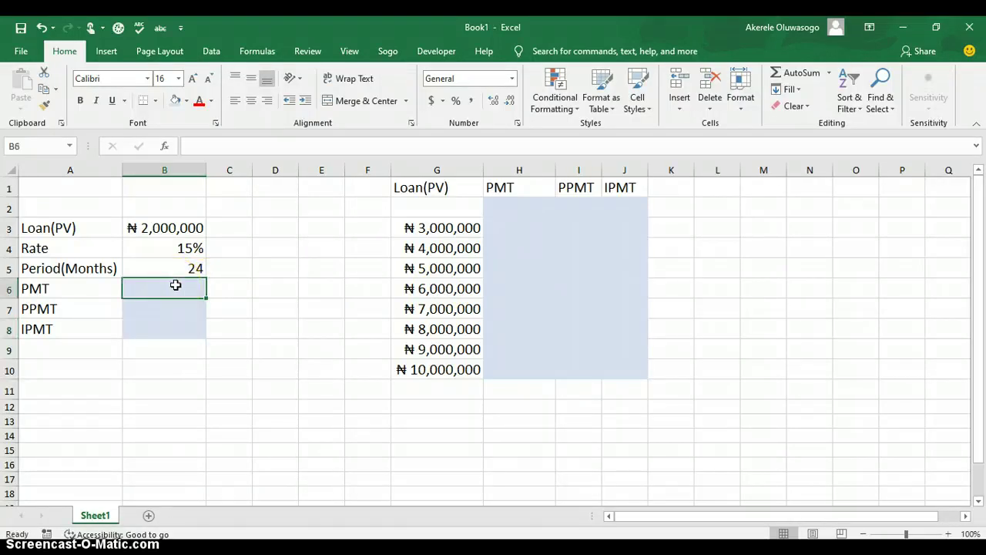
{"action": "type", "text": "="}
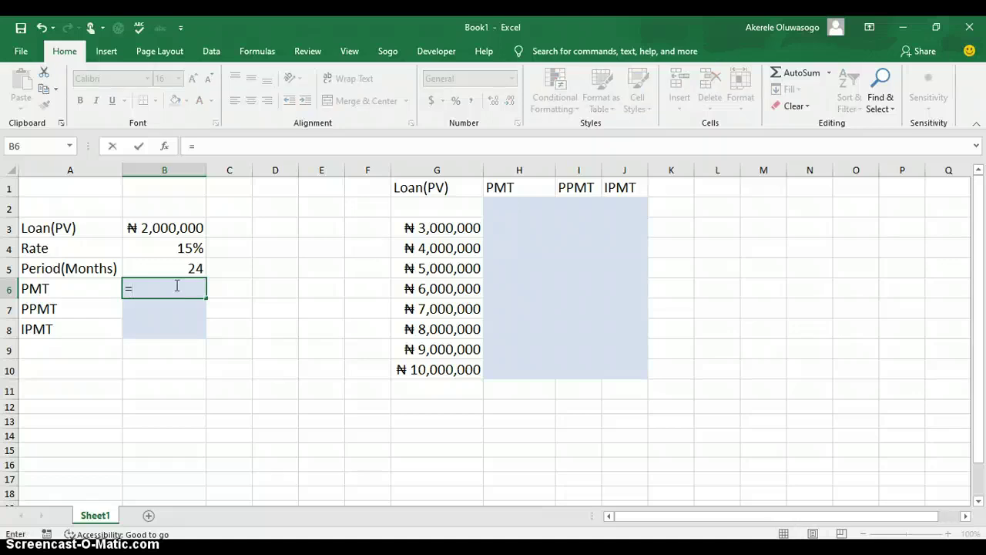
{"action": "type", "text": "pmt"}
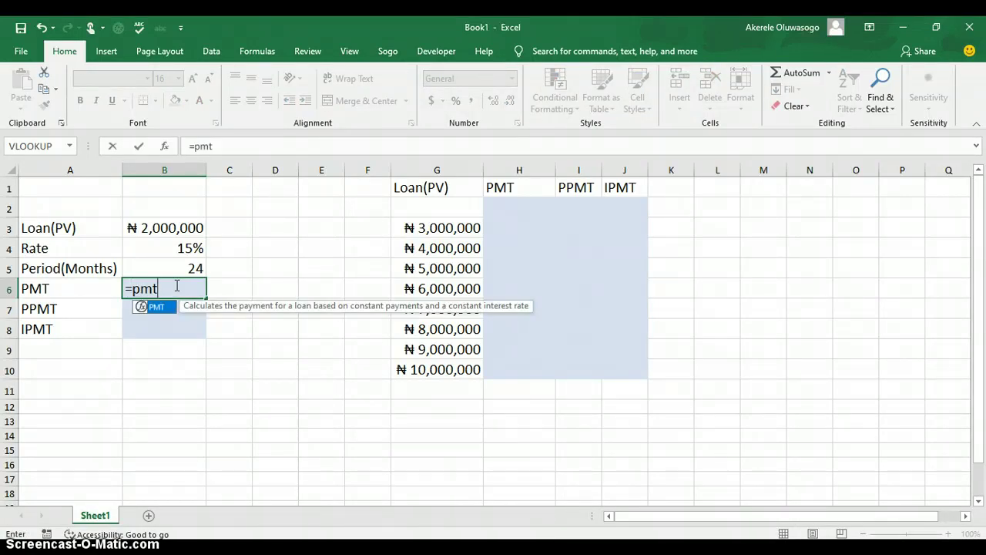
{"action": "left_click", "coordinate": [163, 316]}
{"action": "double_click", "coordinate": [162, 311]}
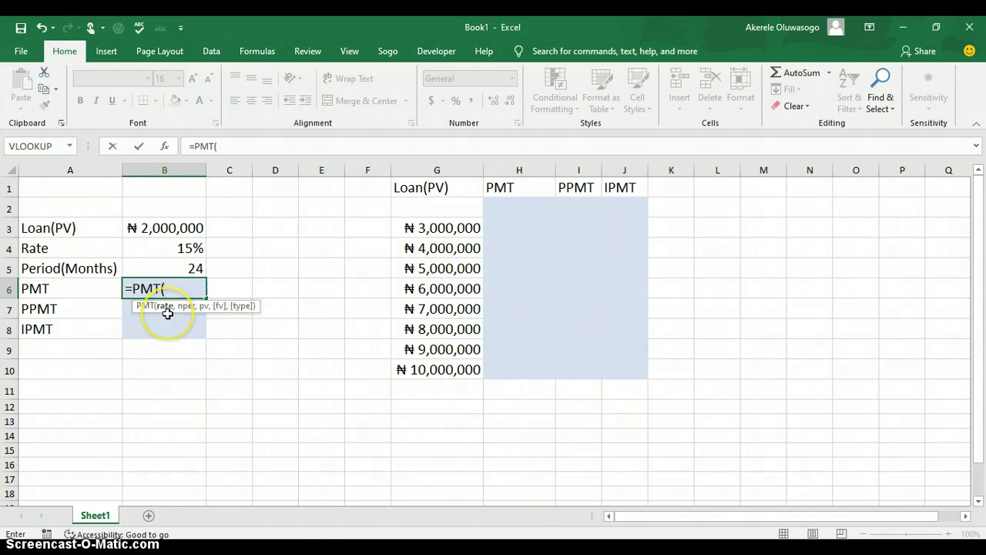
{"action": "left_click", "coordinate": [189, 283]}
{"action": "left_click", "coordinate": [190, 247]}
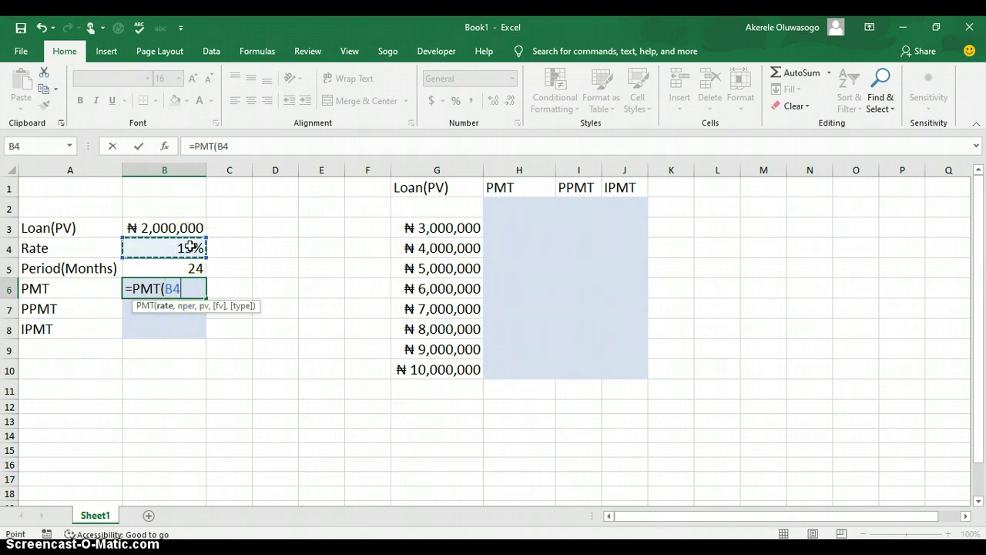
{"action": "type", "text": "/12"}
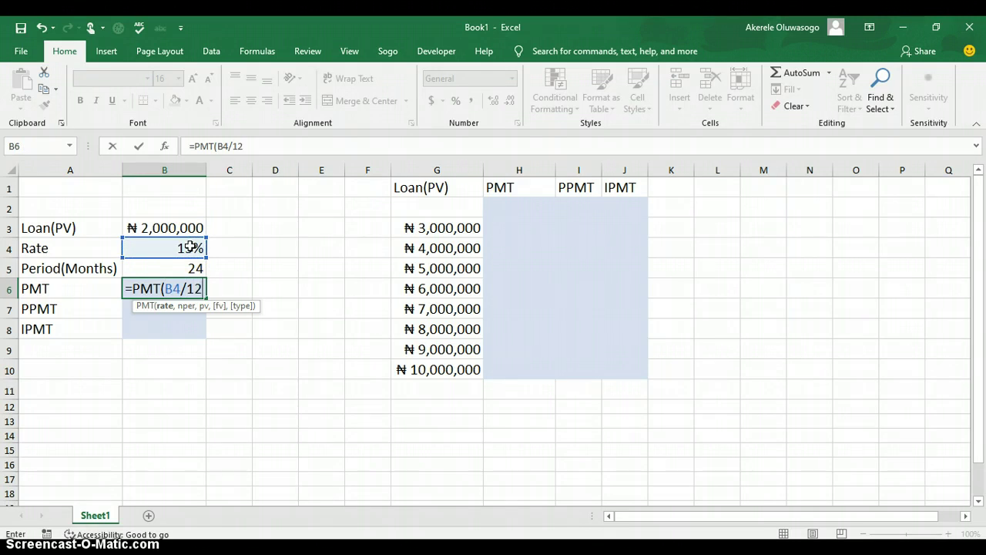
{"action": "type", "text": ","}
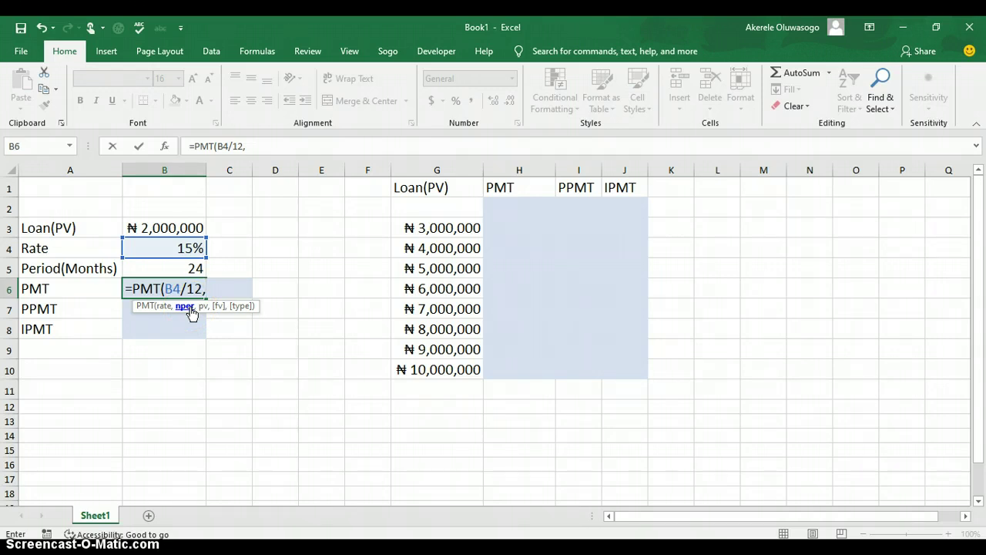
{"action": "left_click", "coordinate": [190, 269]}
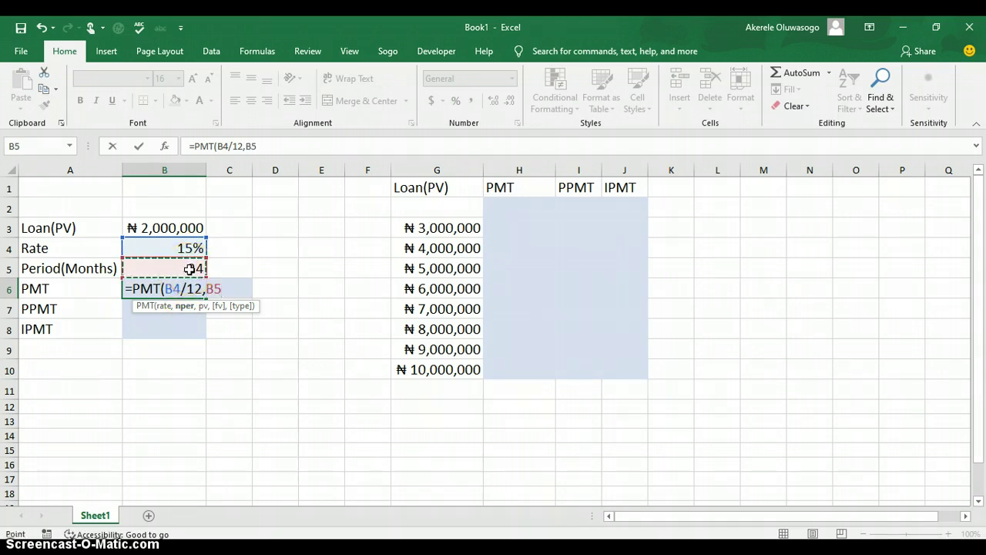
{"action": "type", "text": ","}
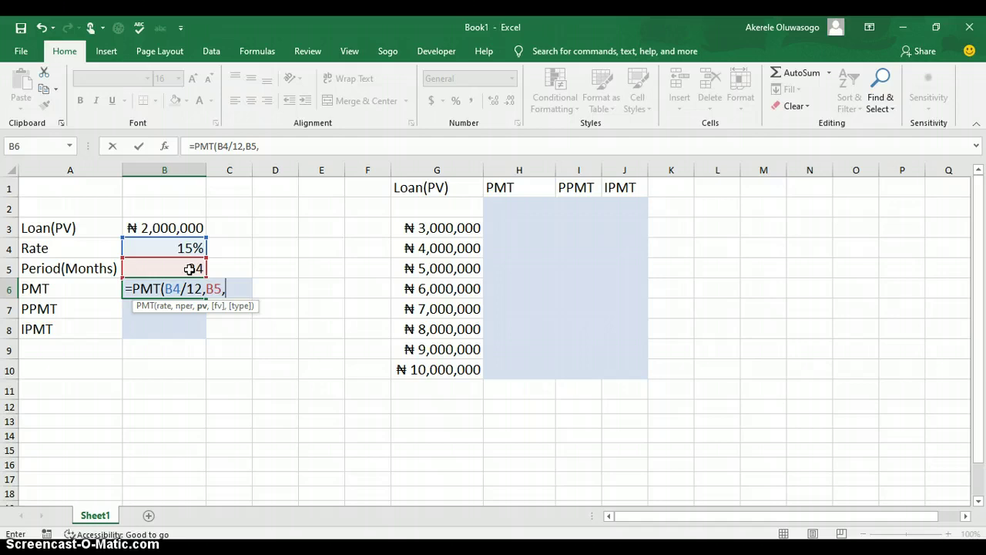
{"action": "left_click", "coordinate": [182, 227]}
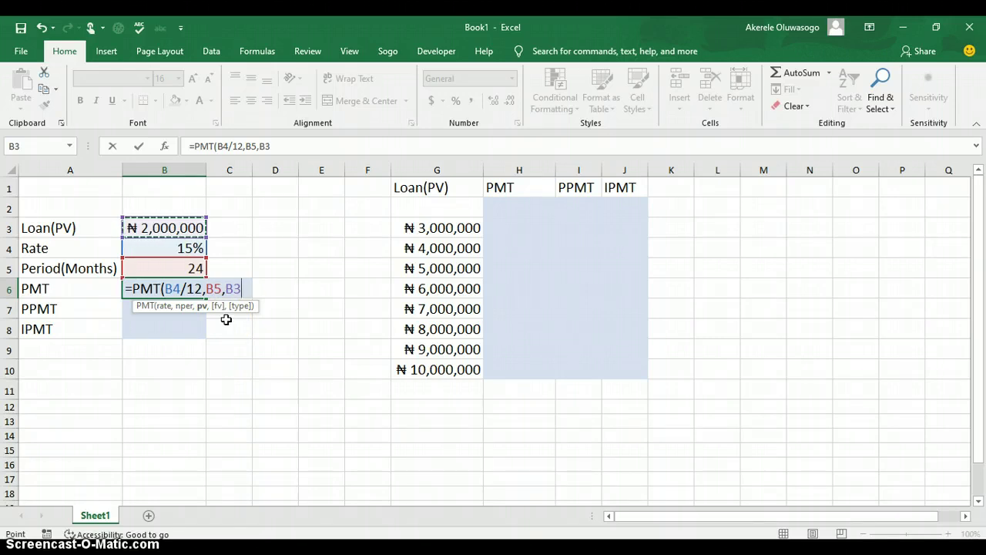
{"action": "type", "text": ")"}
{"action": "key", "text": "Return"}
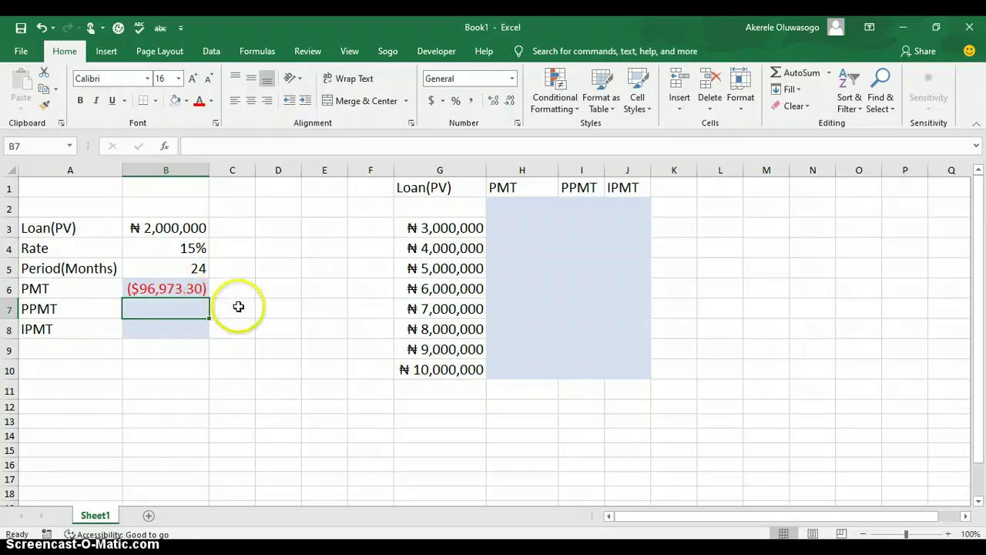
Step: Copy the naira currency format of the loan amount in B3 onto the PMT result in B6
{"action": "left_click", "coordinate": [192, 291]}
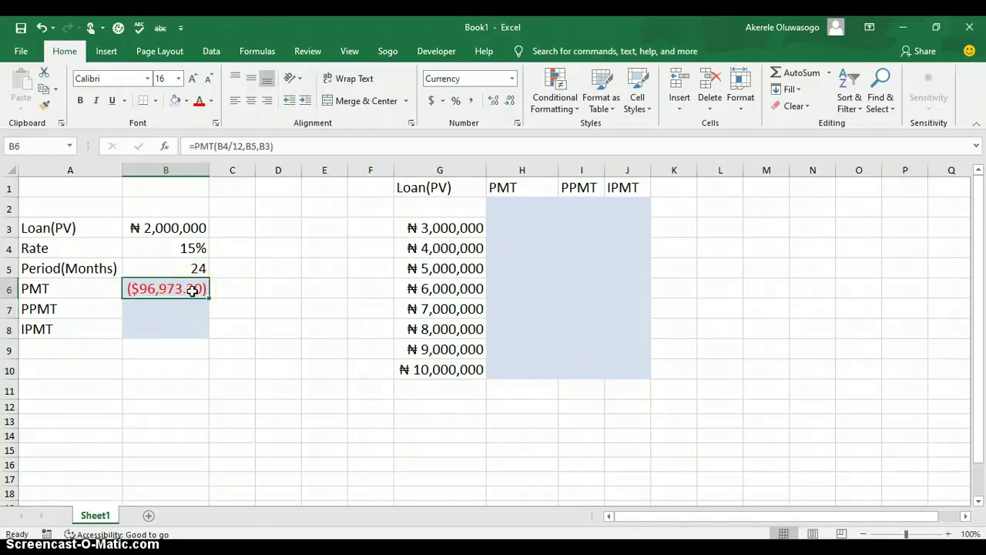
{"action": "left_click", "coordinate": [190, 228]}
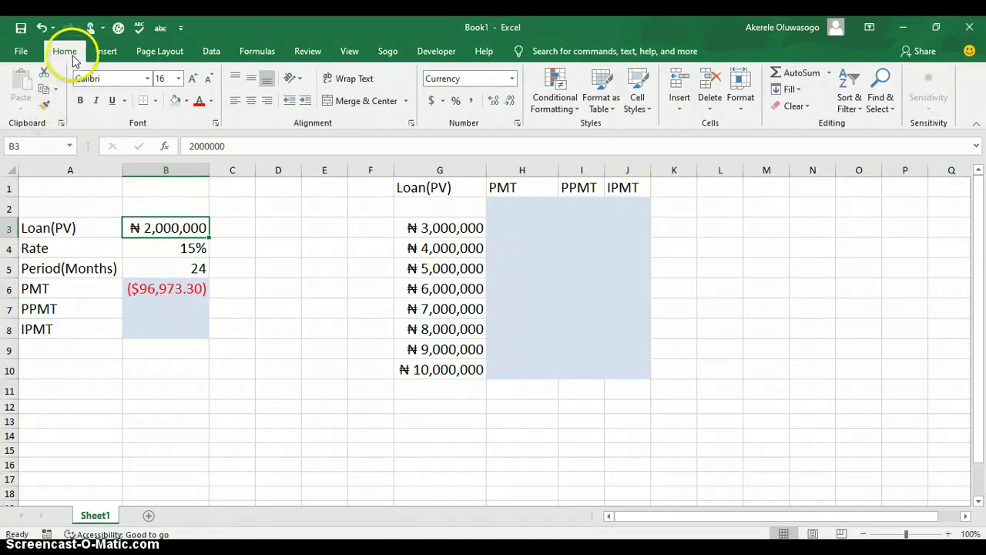
{"action": "left_click", "coordinate": [44, 105]}
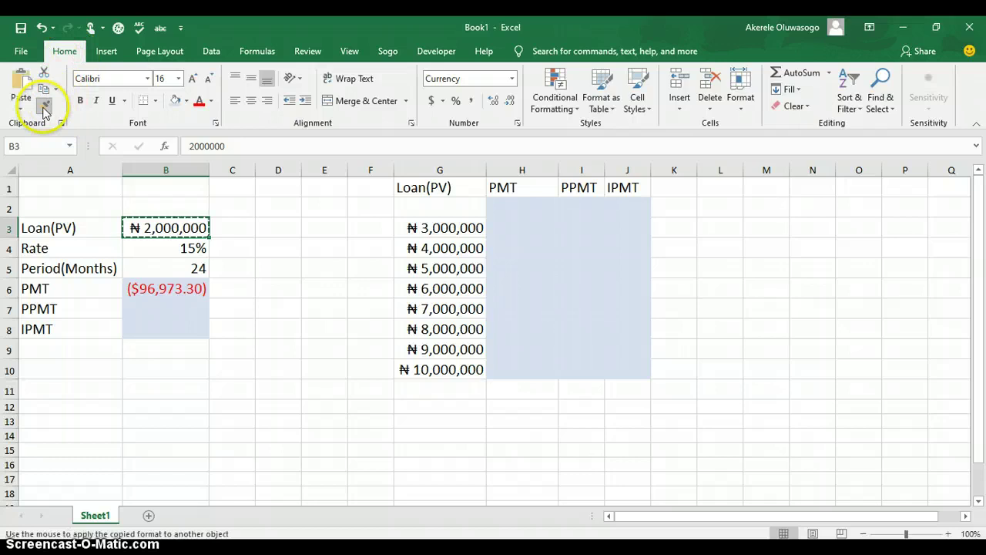
{"action": "left_click_drag", "start_coordinate": [175, 285], "coordinate": [173, 287]}
{"action": "left_click", "coordinate": [174, 286]}
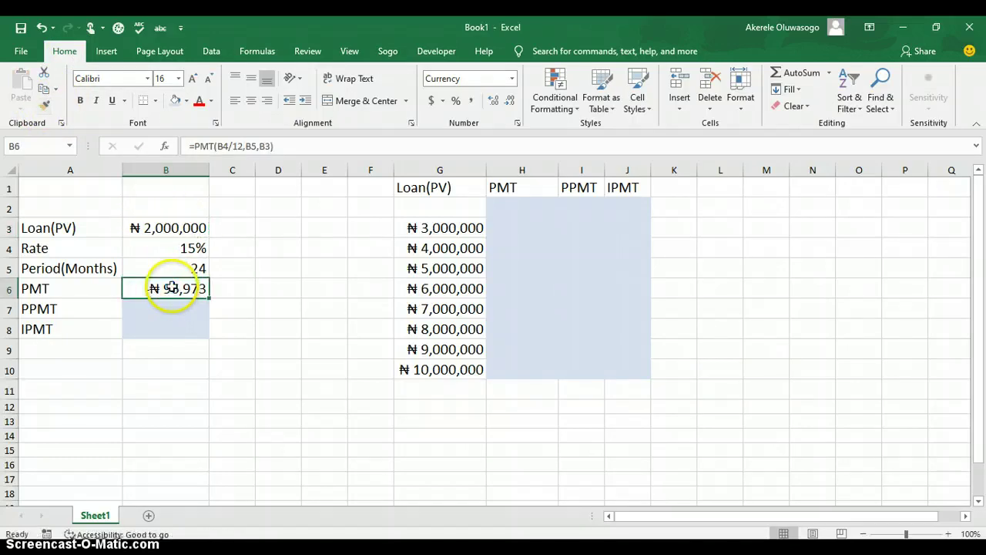
Step: Calculate the first month's principal payment in B7 with the formula =PPMT(B4/12,1,B5,B3)
{"action": "left_click", "coordinate": [176, 317]}
{"action": "left_click", "coordinate": [163, 301]}
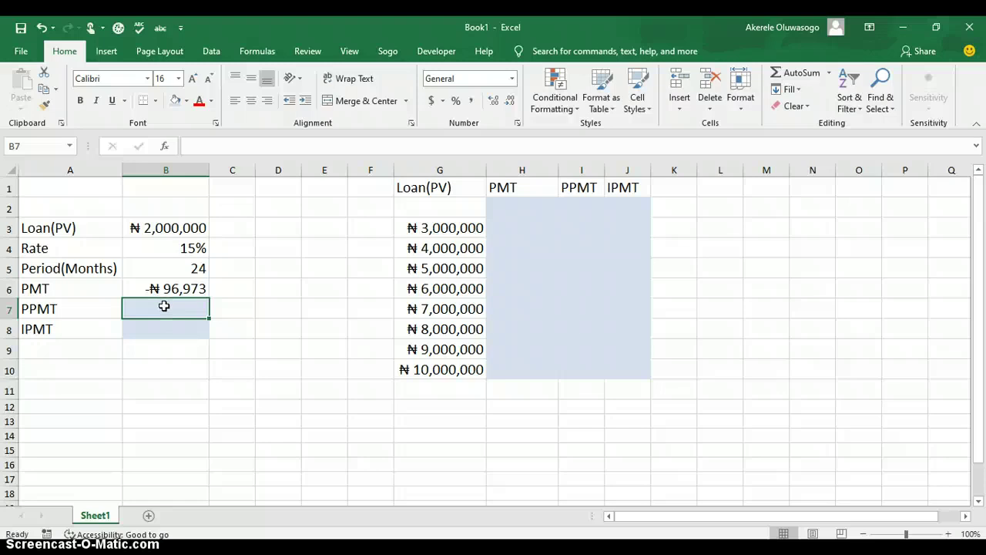
{"action": "type", "text": "="}
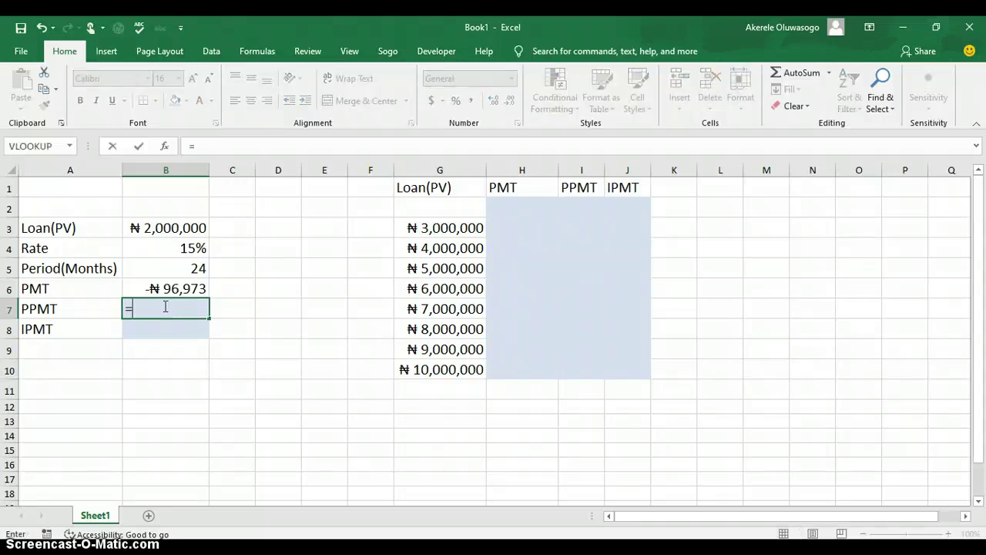
{"action": "type", "text": "pp"}
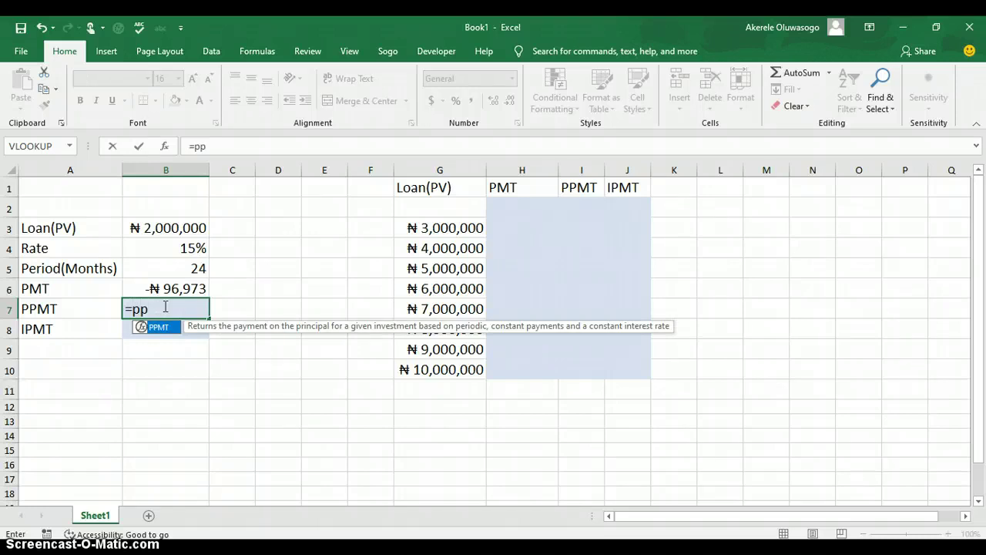
{"action": "left_click", "coordinate": [166, 329]}
{"action": "double_click", "coordinate": [166, 329]}
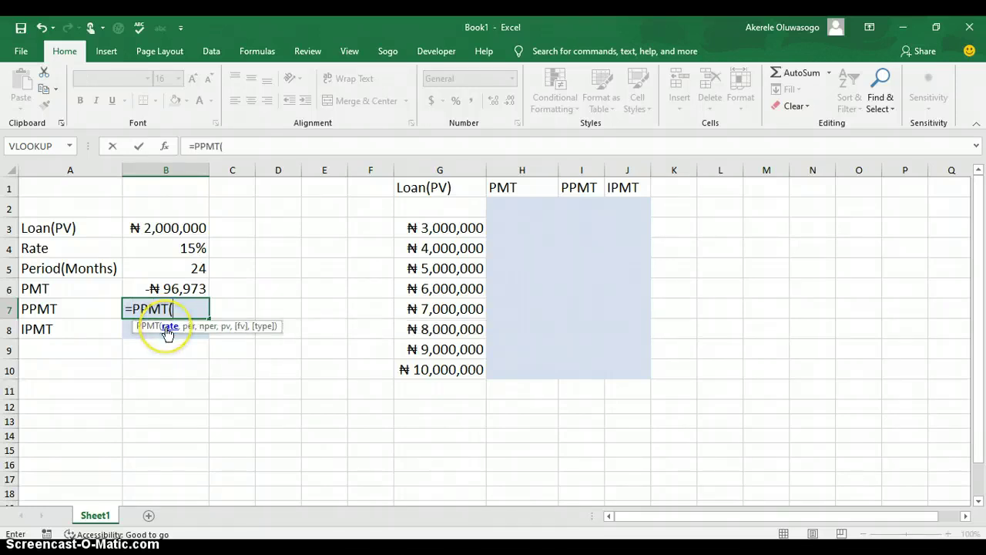
{"action": "left_click", "coordinate": [200, 248]}
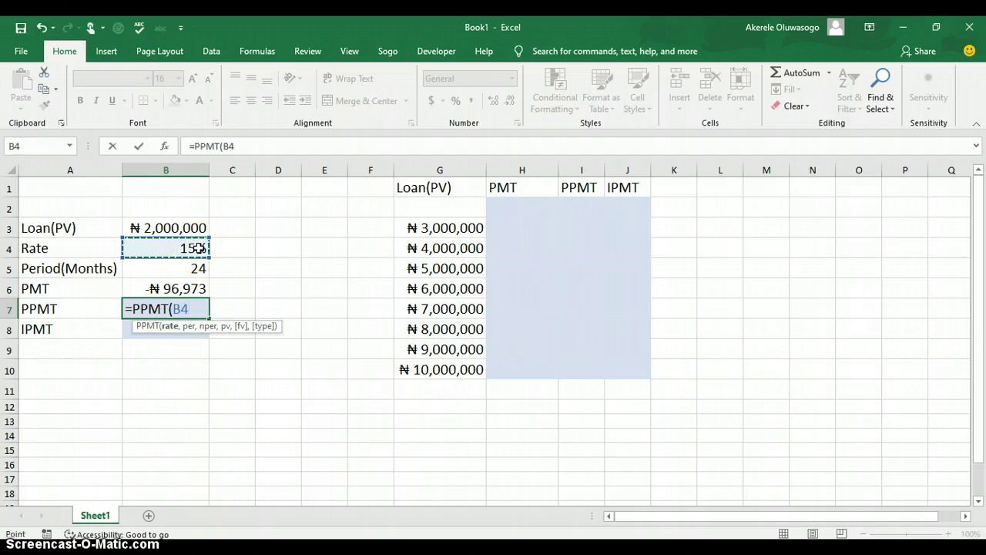
{"action": "type", "text": "/12"}
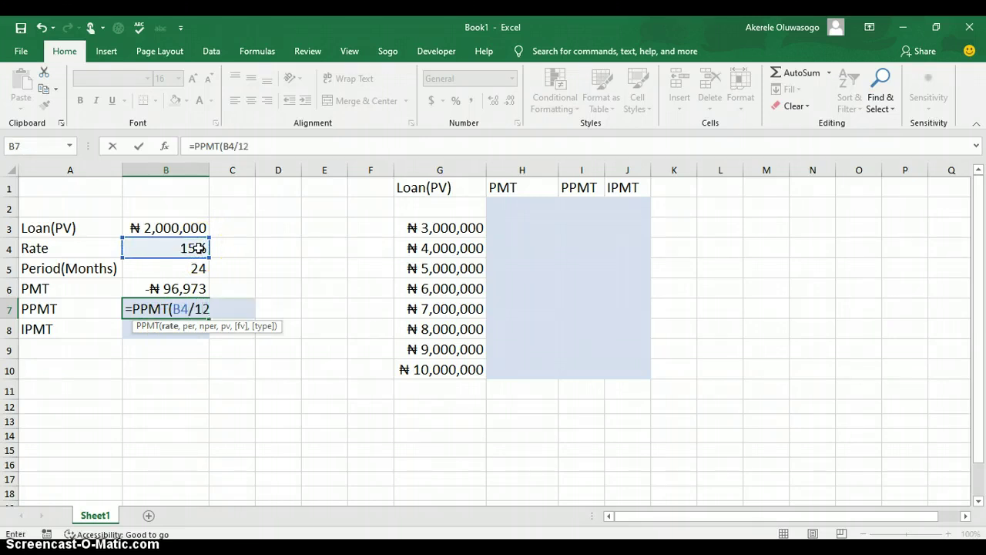
{"action": "type", "text": ","}
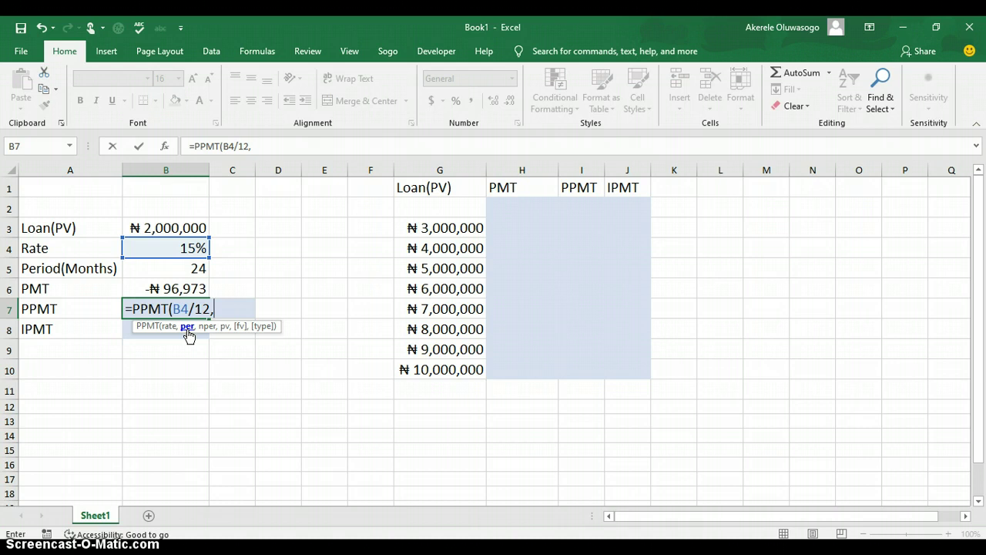
{"action": "type", "text": "1,"}
{"action": "left_click", "coordinate": [198, 268]}
{"action": "type", "text": ","}
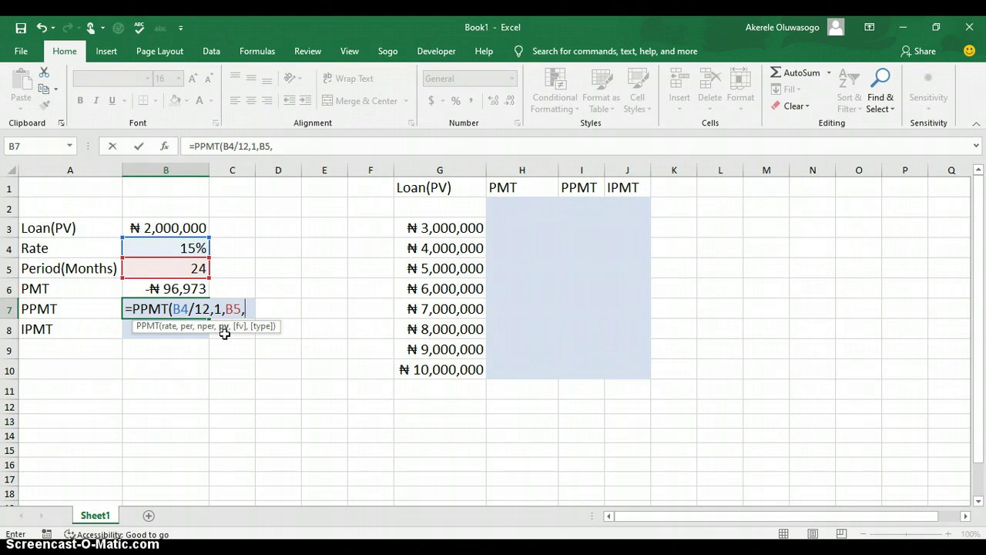
{"action": "left_click", "coordinate": [171, 226]}
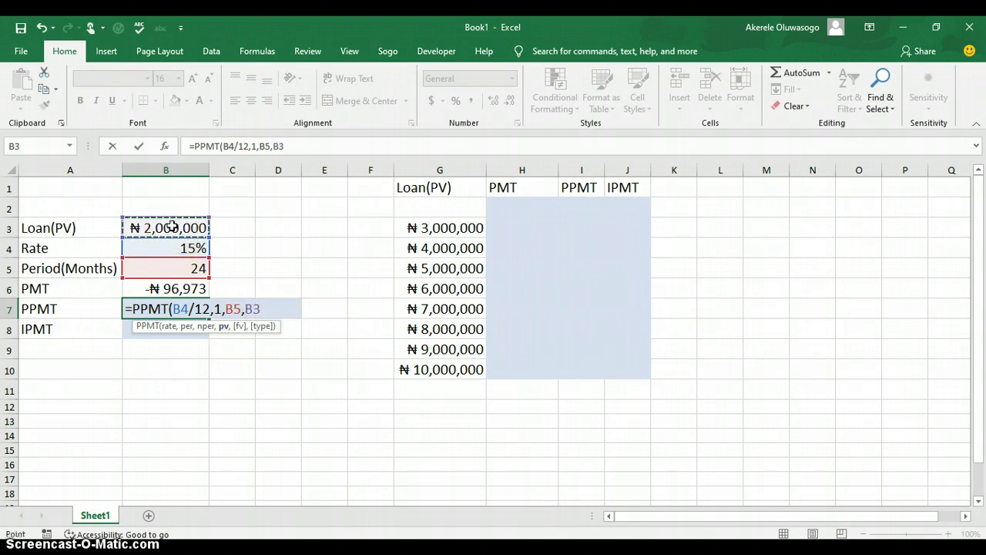
{"action": "type", "text": ")"}
{"action": "key", "text": "Return"}
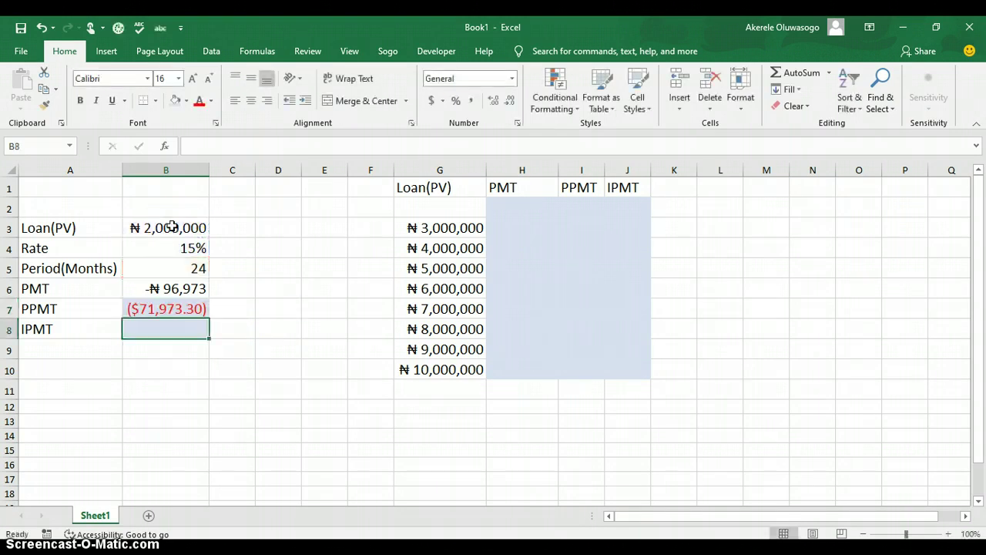
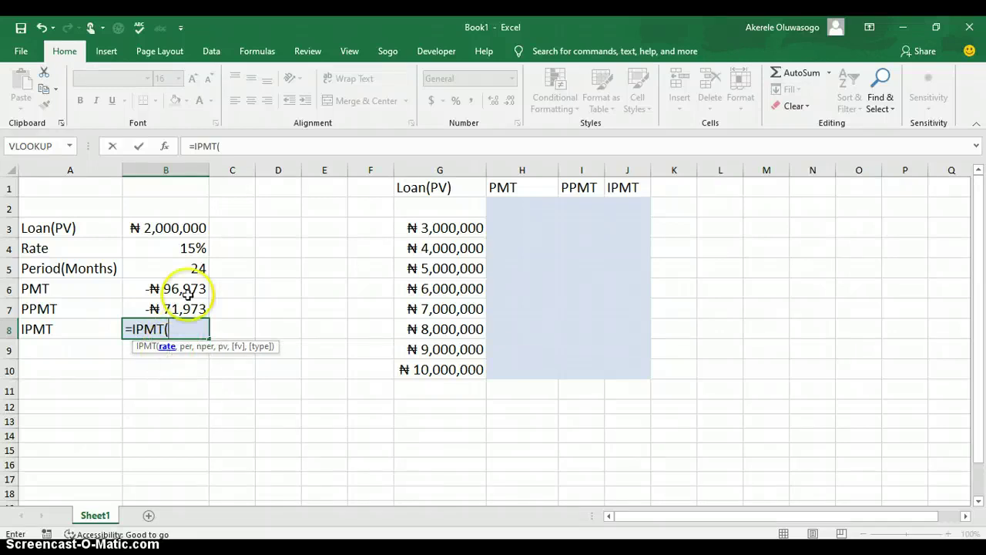
Step: Calculate the first month's interest payment in B8 with the formula =IPMT(B4/12,1,B5,B3)
{"action": "left_click", "coordinate": [194, 247]}
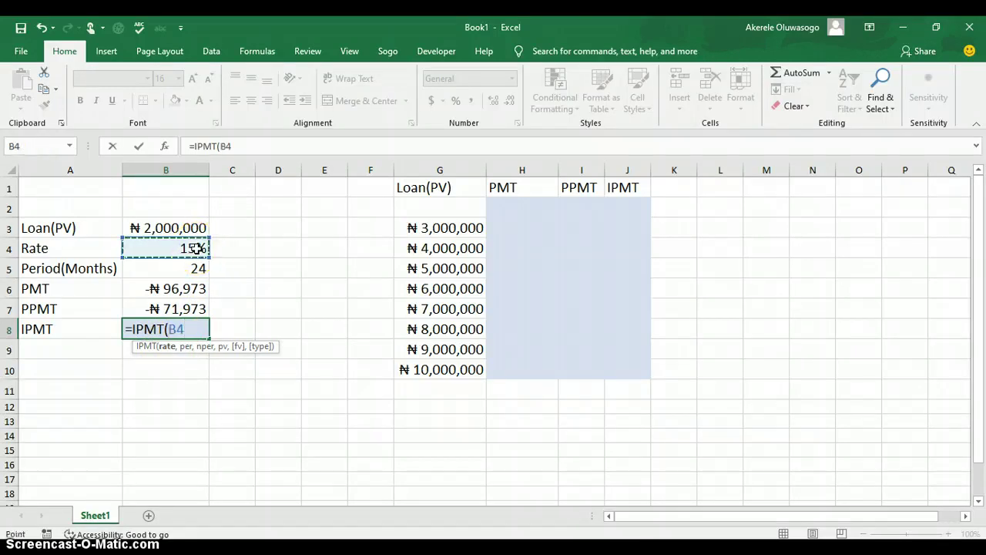
{"action": "type", "text": "/12"}
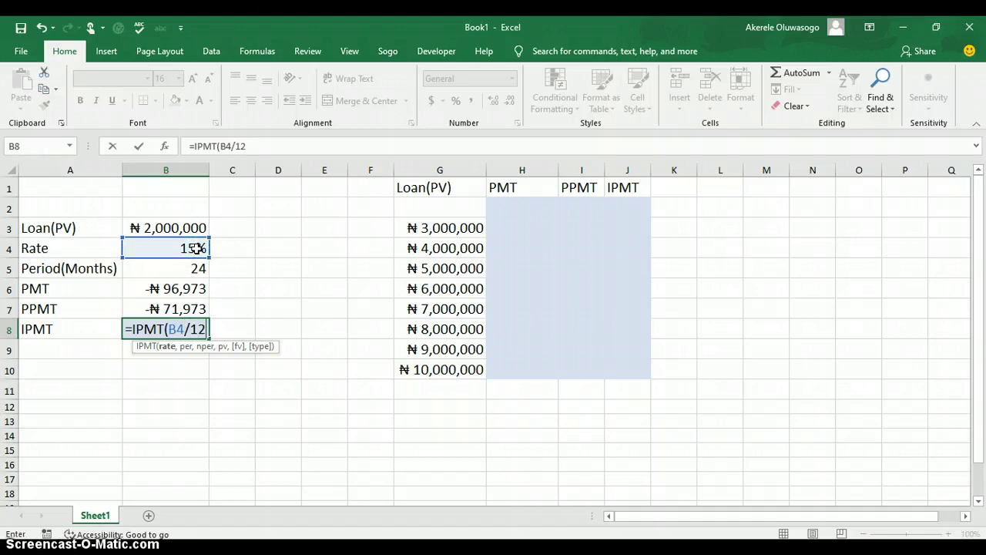
{"action": "type", "text": ",1,"}
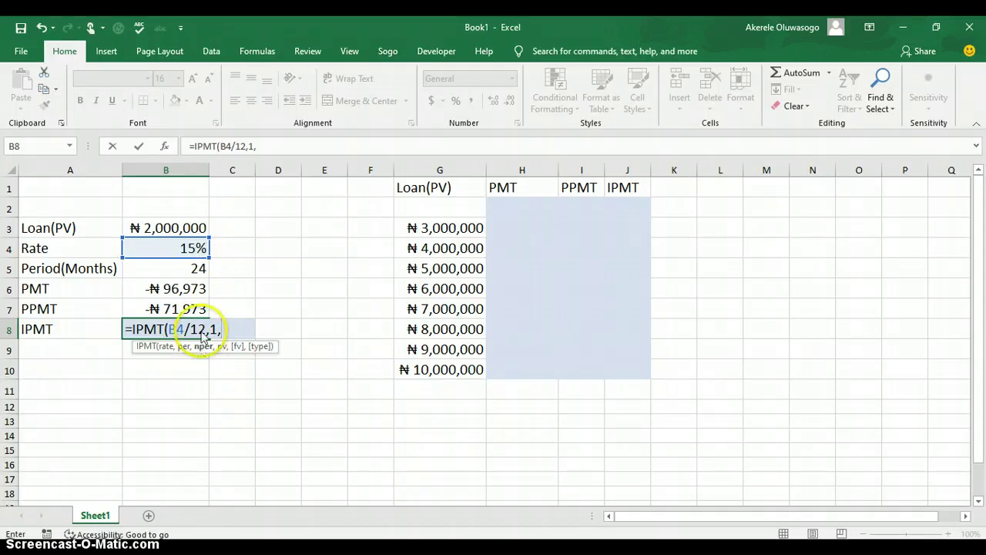
{"action": "left_click", "coordinate": [193, 269]}
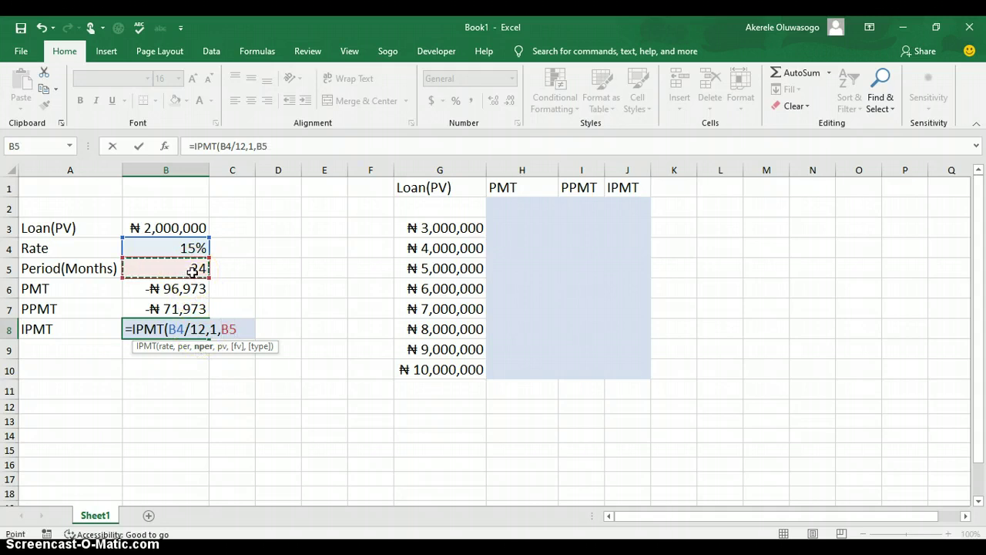
{"action": "type", "text": ","}
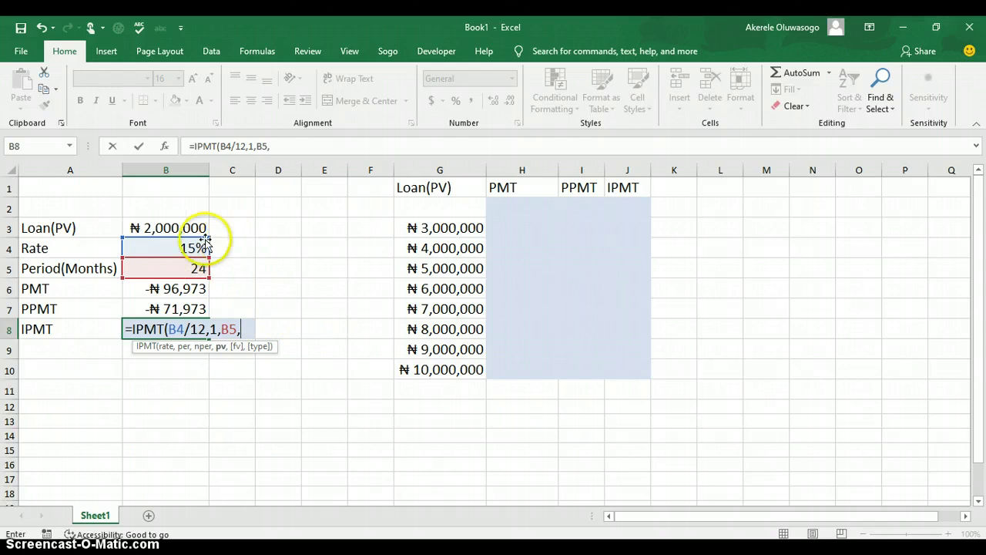
{"action": "left_click", "coordinate": [182, 225]}
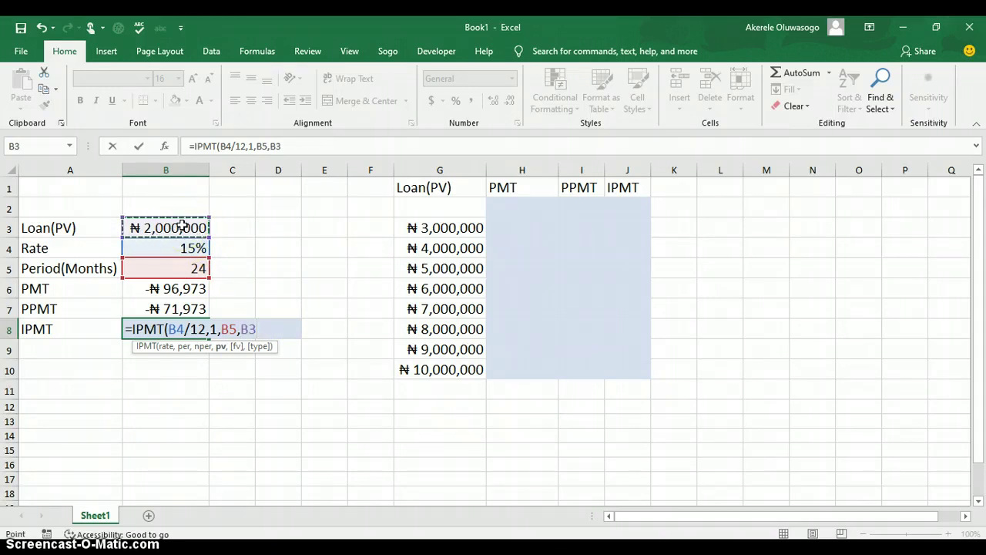
{"action": "key", "text": "Return"}
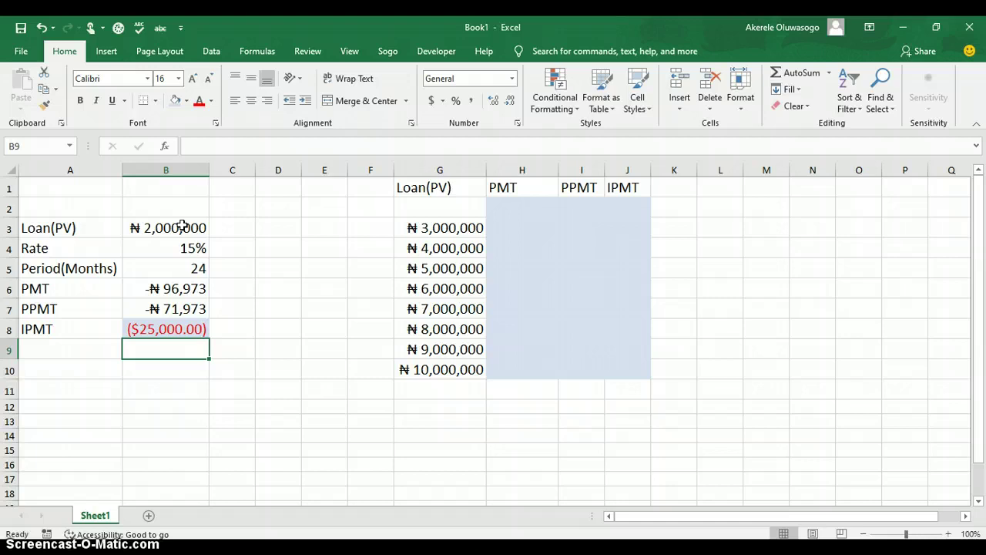
Step: Copy the naira currency format of the PPMT result in B7 onto the IPMT result in B8
{"action": "left_click", "coordinate": [196, 311]}
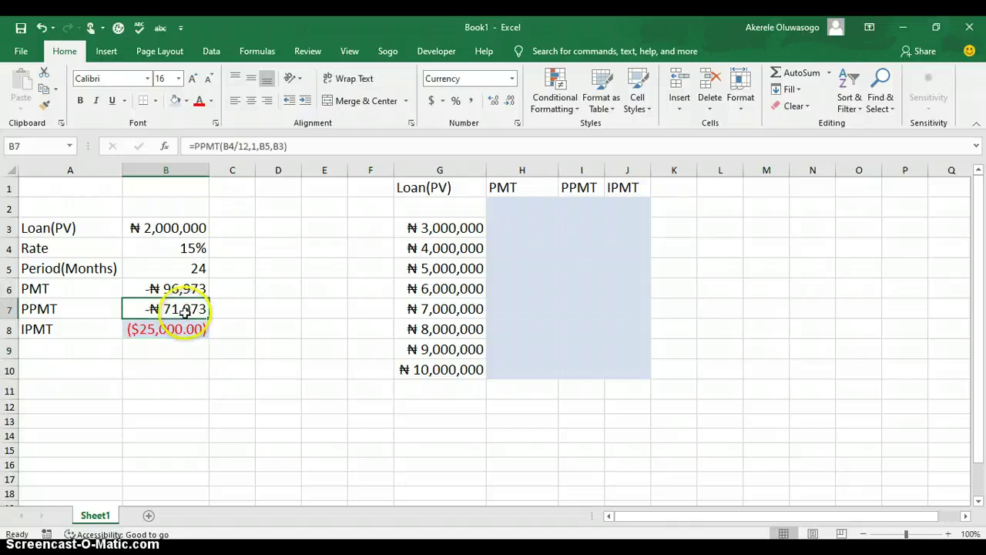
{"action": "left_click", "coordinate": [47, 104]}
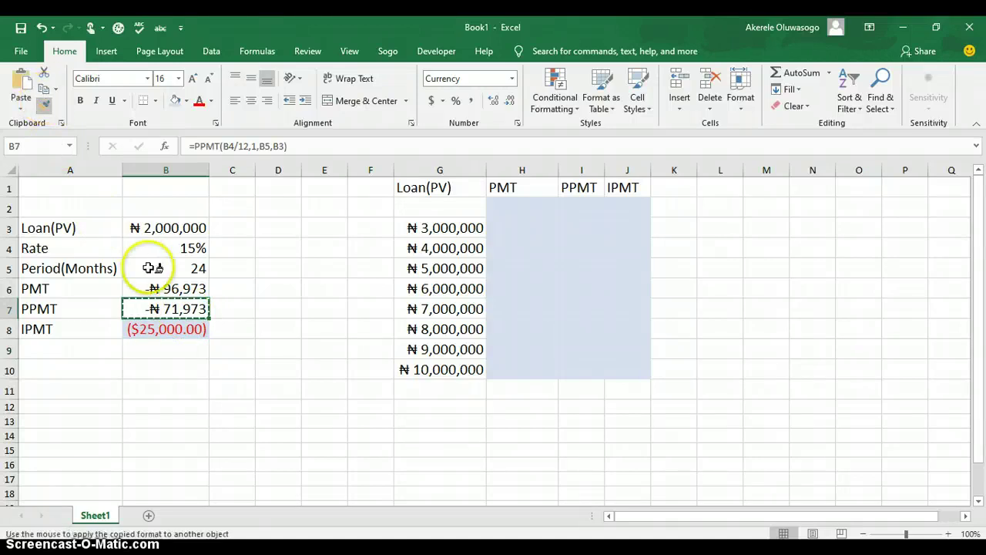
{"action": "left_click", "coordinate": [161, 330]}
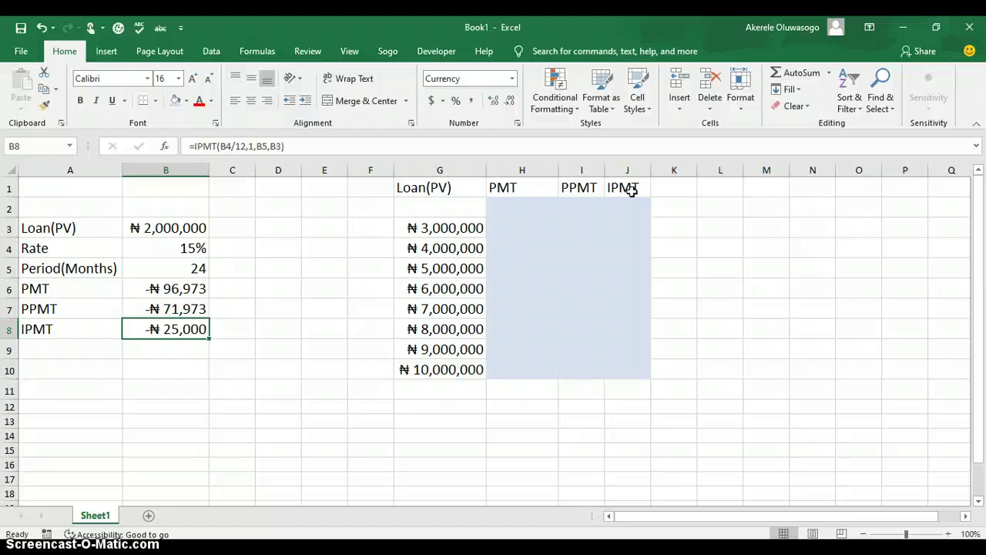
Step: Link H2 under the PMT heading to the monthly payment result with the formula =B6
{"action": "left_click", "coordinate": [448, 205]}
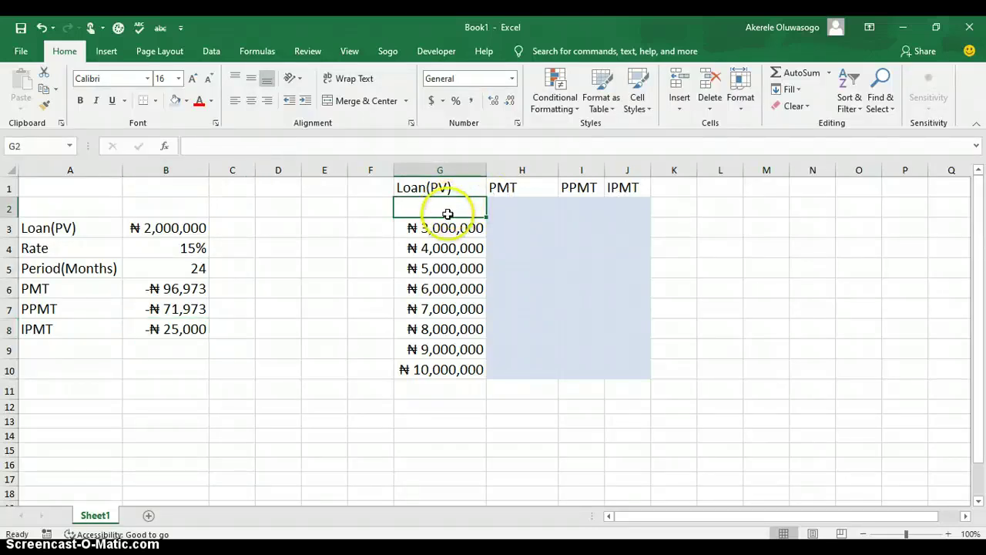
{"action": "left_click", "coordinate": [513, 210]}
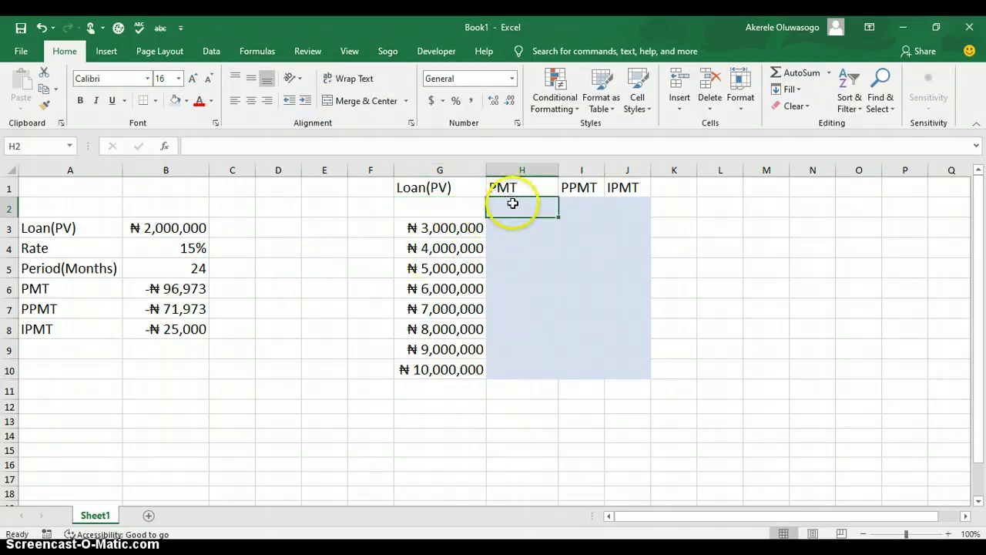
{"action": "type", "text": "="}
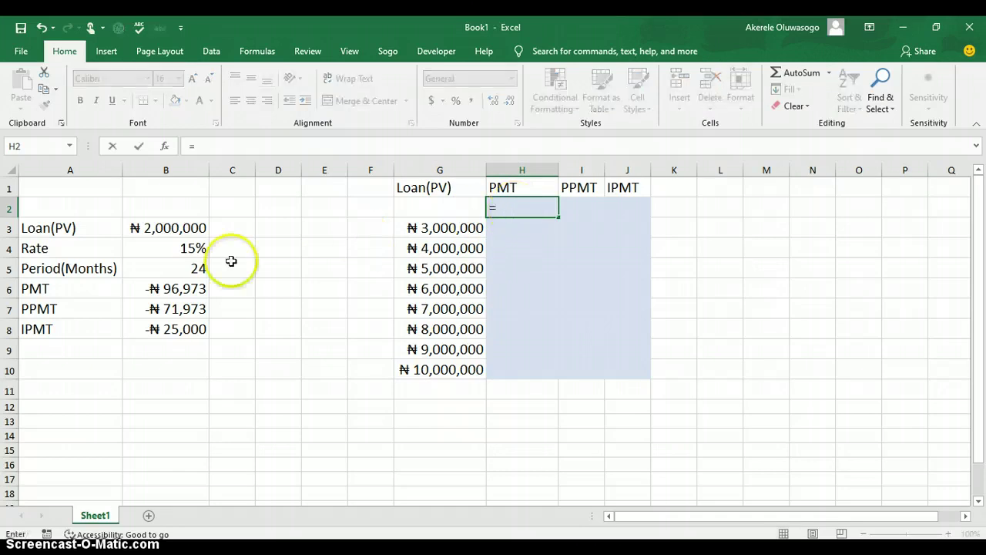
{"action": "left_click", "coordinate": [182, 290]}
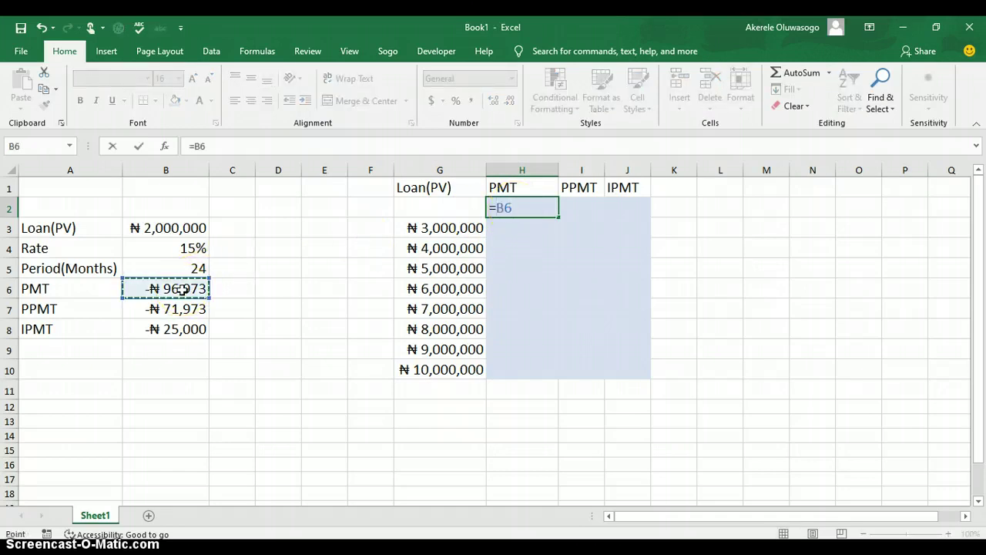
{"action": "key", "text": "Return"}
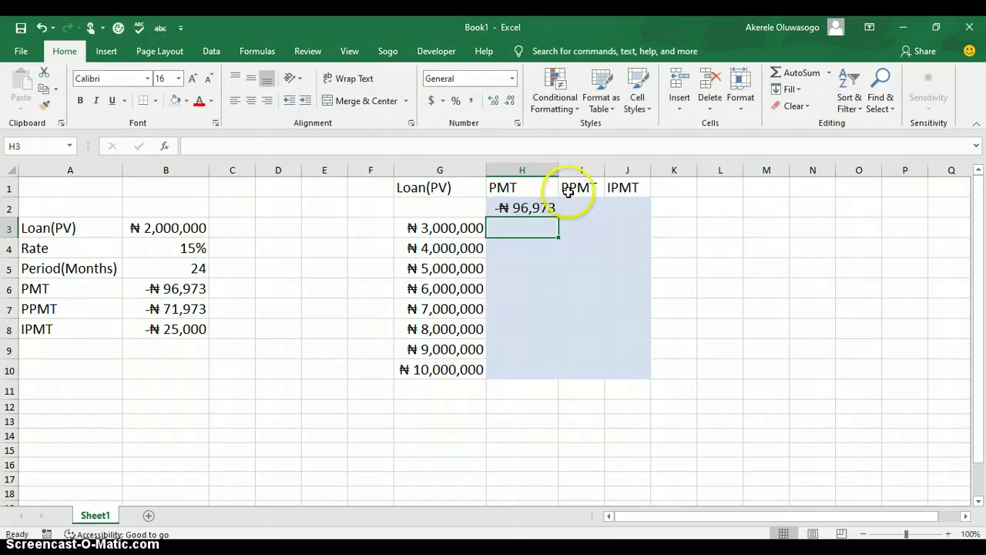
Step: Link I2 under PPMT to the principal result with =B7 and J2 under IPMT to the interest result with =B8
{"action": "left_click", "coordinate": [582, 211]}
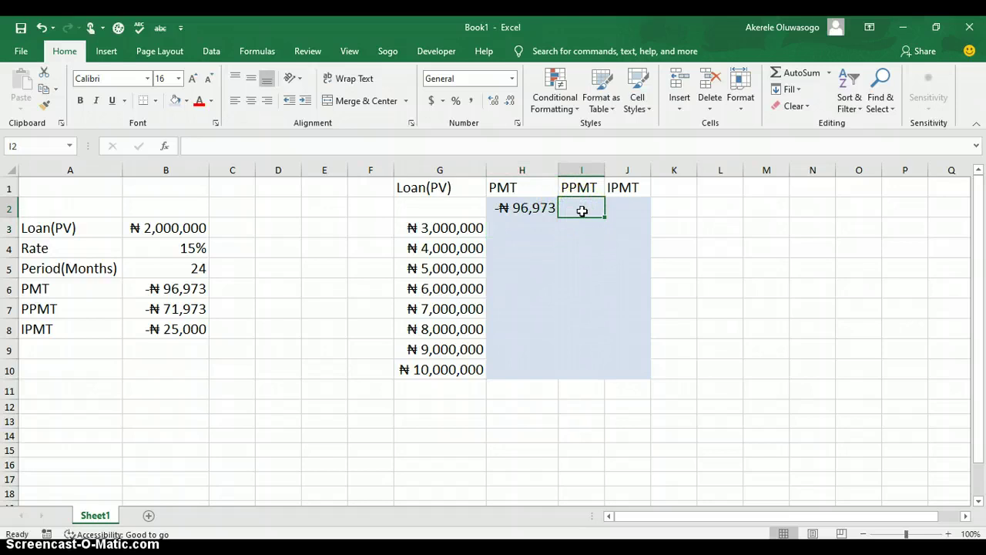
{"action": "type", "text": "="}
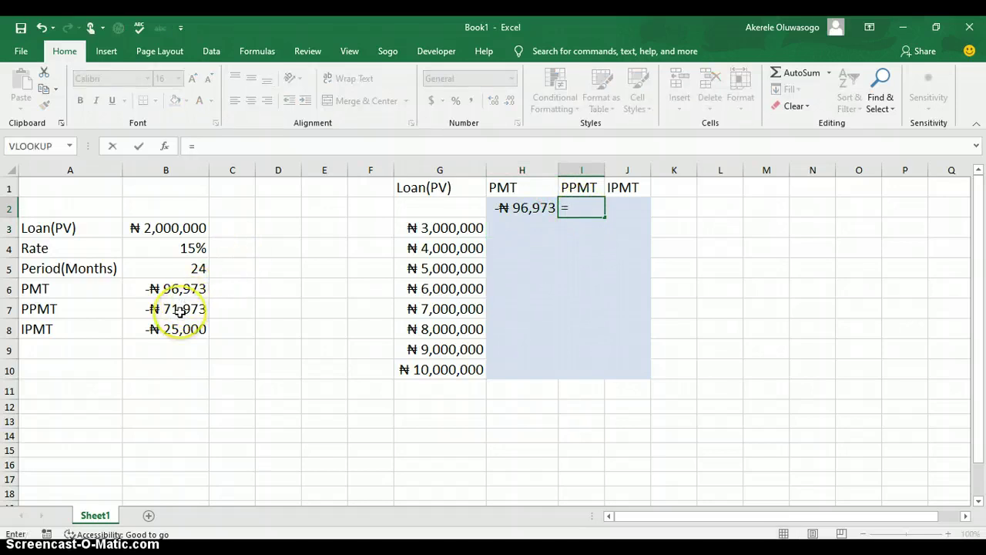
{"action": "left_click", "coordinate": [180, 309]}
{"action": "key", "text": "Return"}
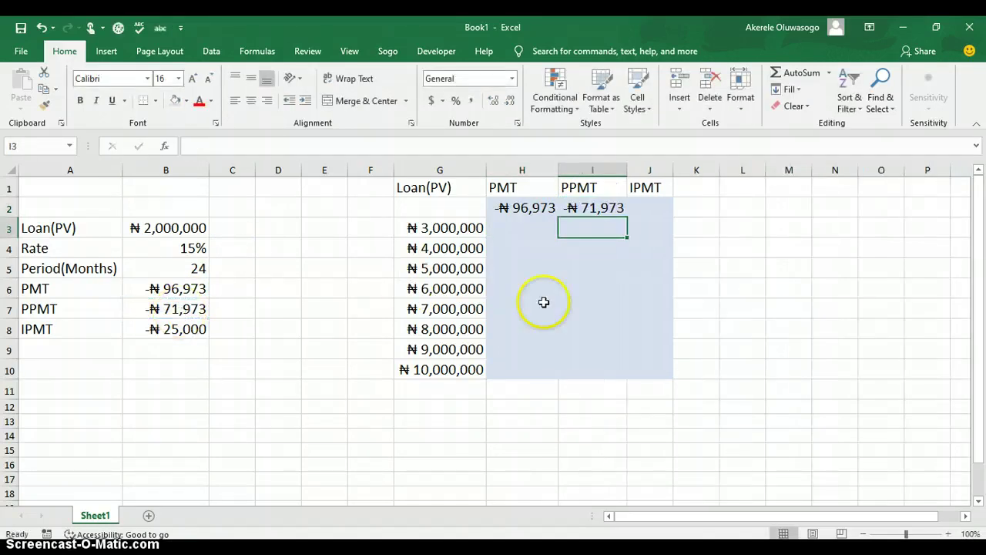
{"action": "left_click", "coordinate": [654, 212]}
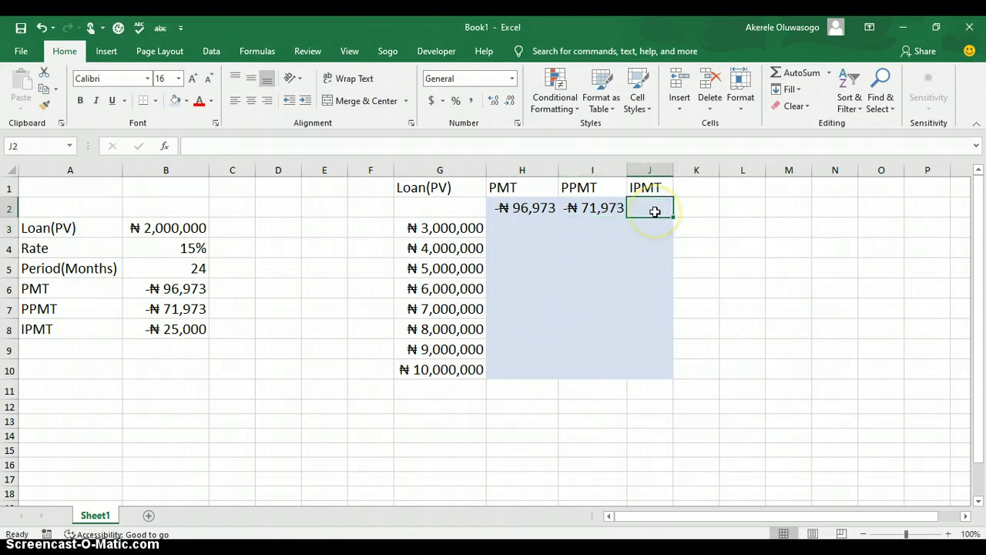
{"action": "type", "text": "="}
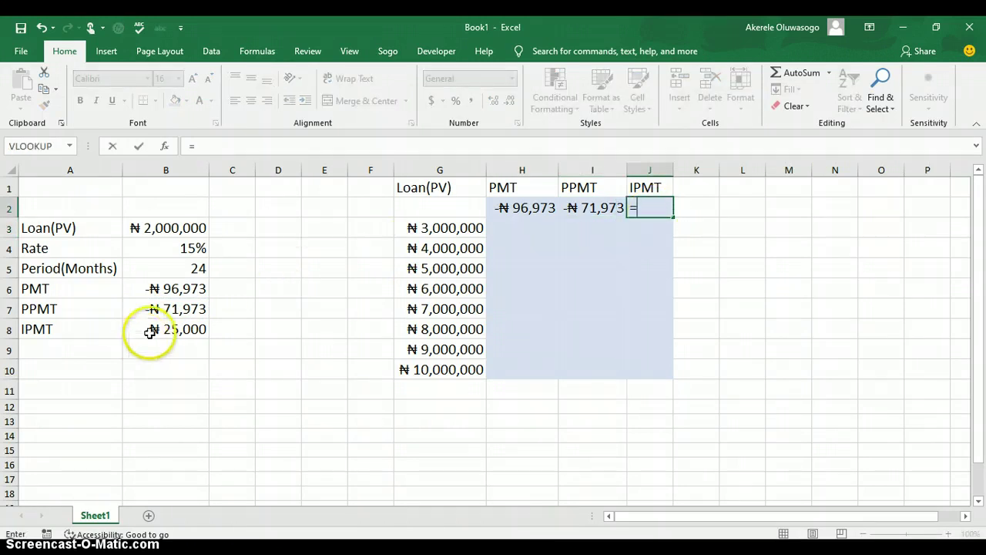
{"action": "left_click", "coordinate": [158, 330]}
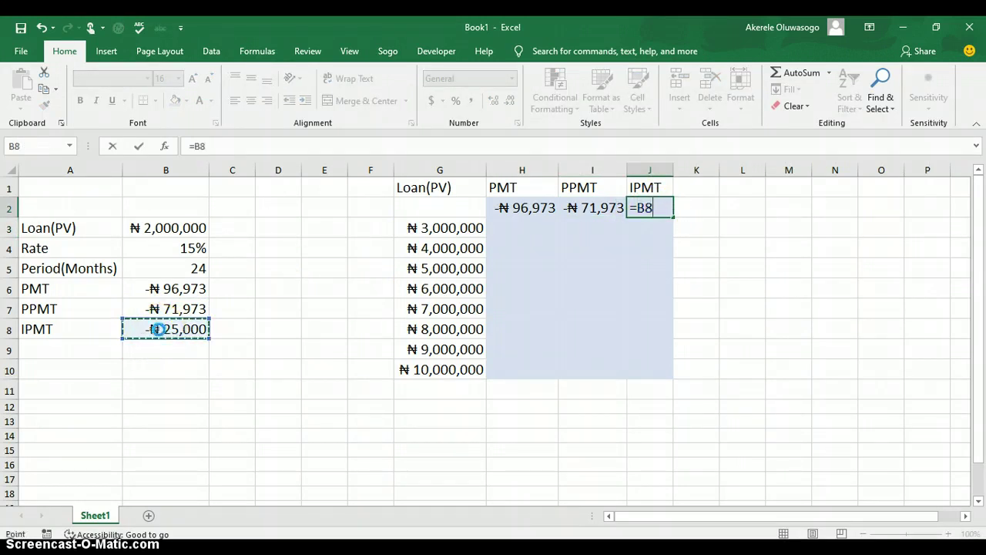
{"action": "key", "text": "Return"}
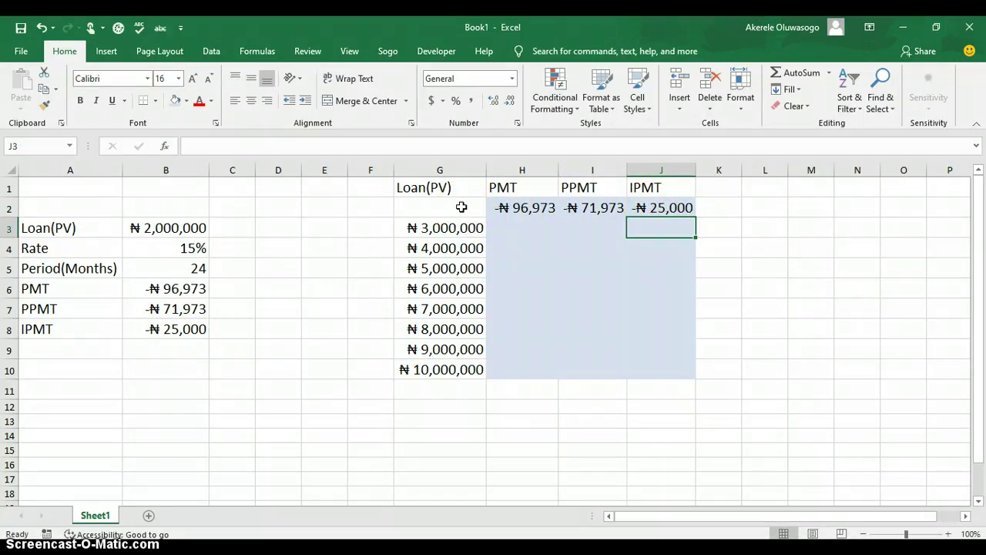
Step: Create a what-if data table over G2:J10 with the loan amount in B3 as the column input cell and no row input cell
{"action": "left_click", "coordinate": [504, 233]}
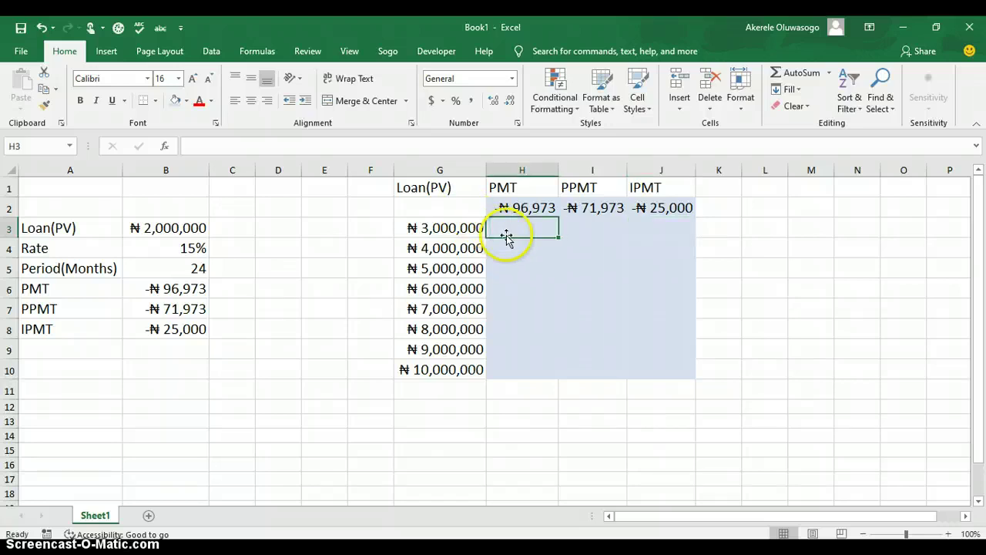
{"action": "left_click", "coordinate": [450, 207]}
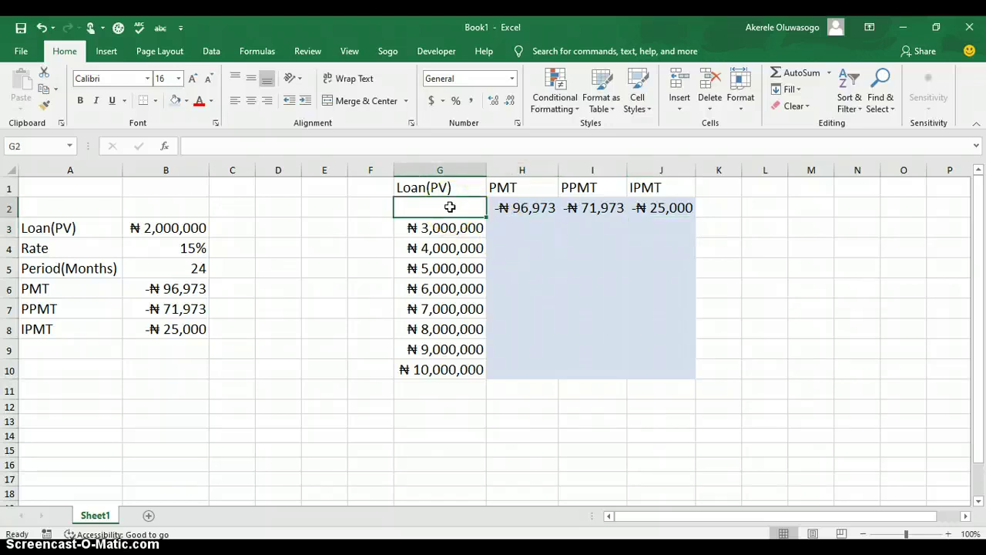
{"action": "left_click_drag", "start_coordinate": [484, 209], "coordinate": [650, 372]}
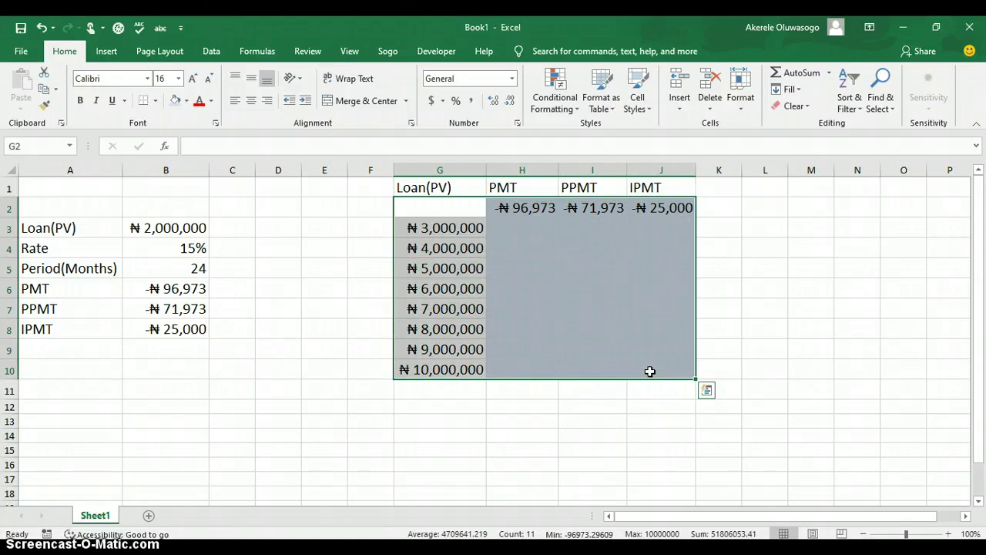
{"action": "left_click", "coordinate": [212, 53]}
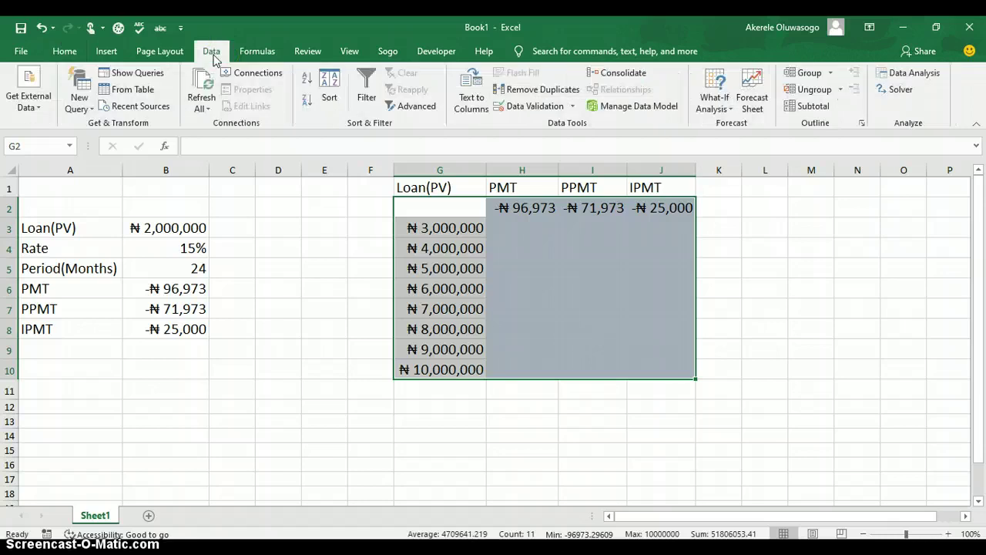
{"action": "left_click", "coordinate": [723, 109]}
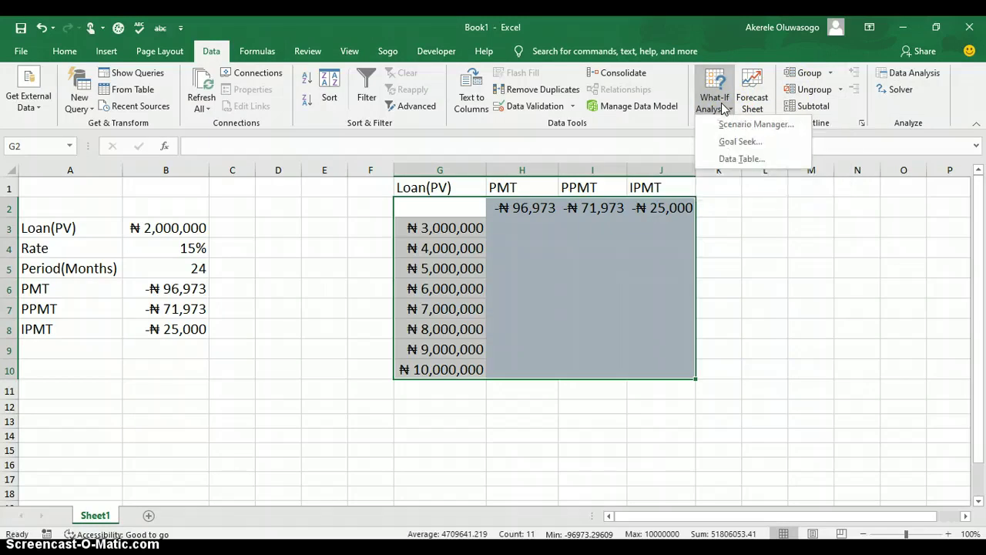
{"action": "left_click", "coordinate": [749, 160]}
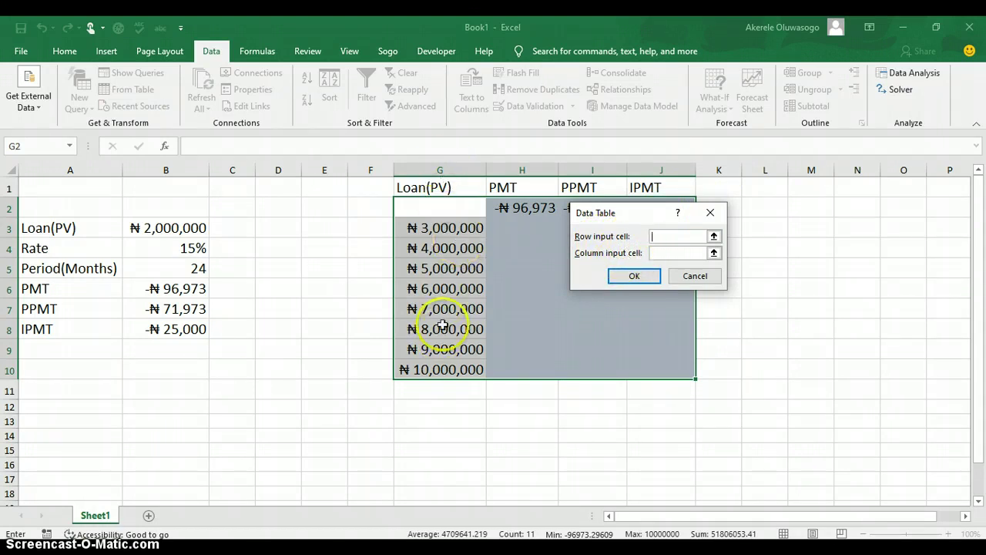
{"action": "left_click", "coordinate": [681, 253]}
{"action": "left_click", "coordinate": [156, 229]}
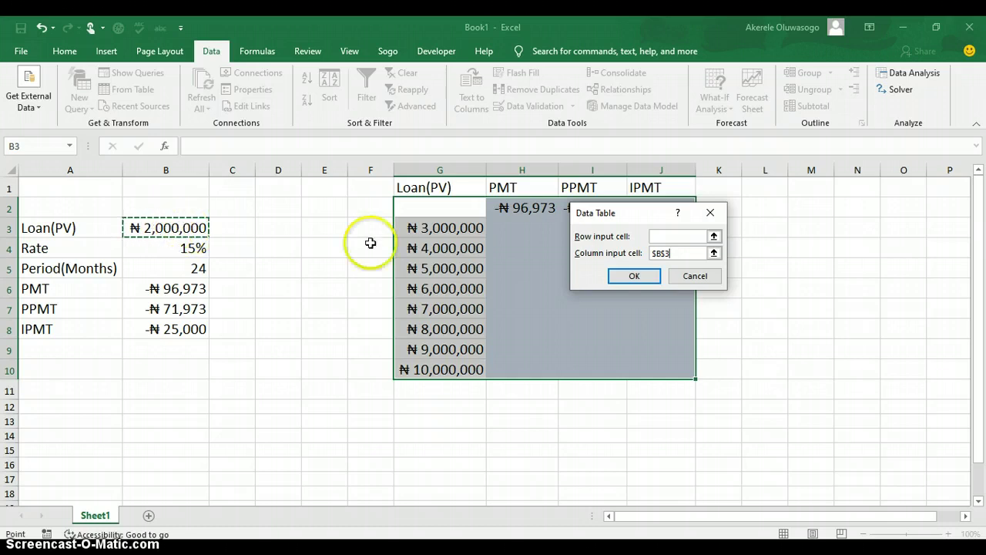
{"action": "left_click", "coordinate": [635, 276]}
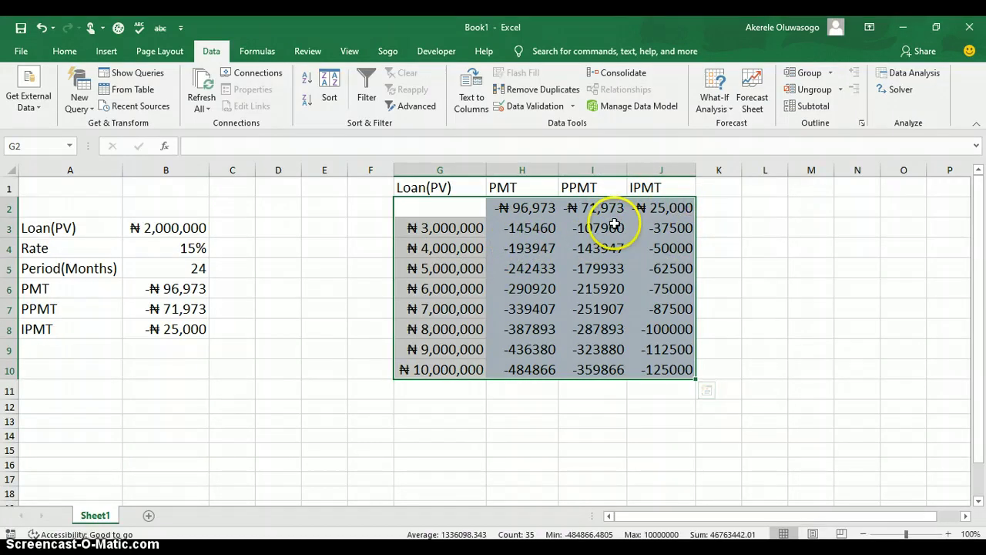
Step: Copy the naira currency format of H2 onto the data table results in H3:J10
{"action": "left_click", "coordinate": [522, 209]}
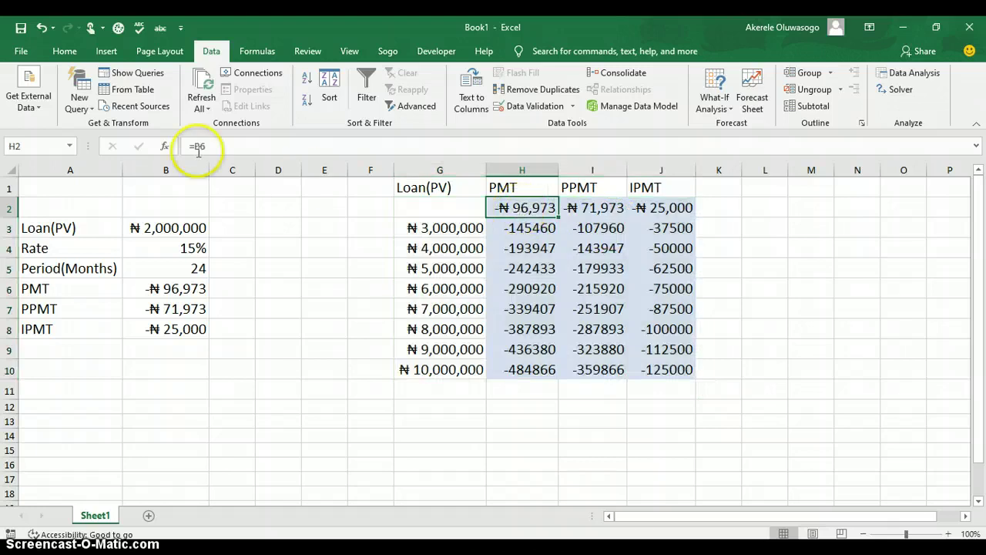
{"action": "left_click", "coordinate": [66, 53]}
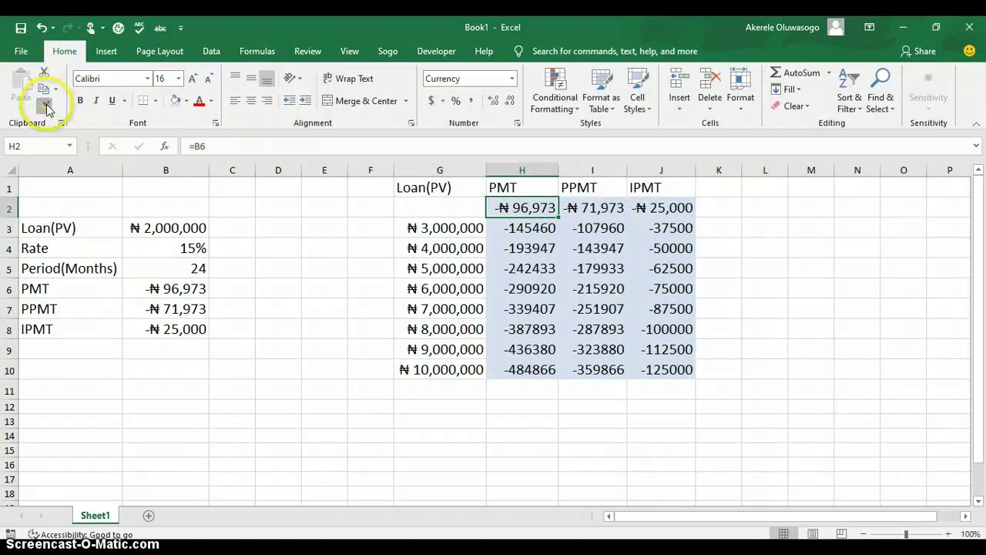
{"action": "left_click", "coordinate": [45, 106]}
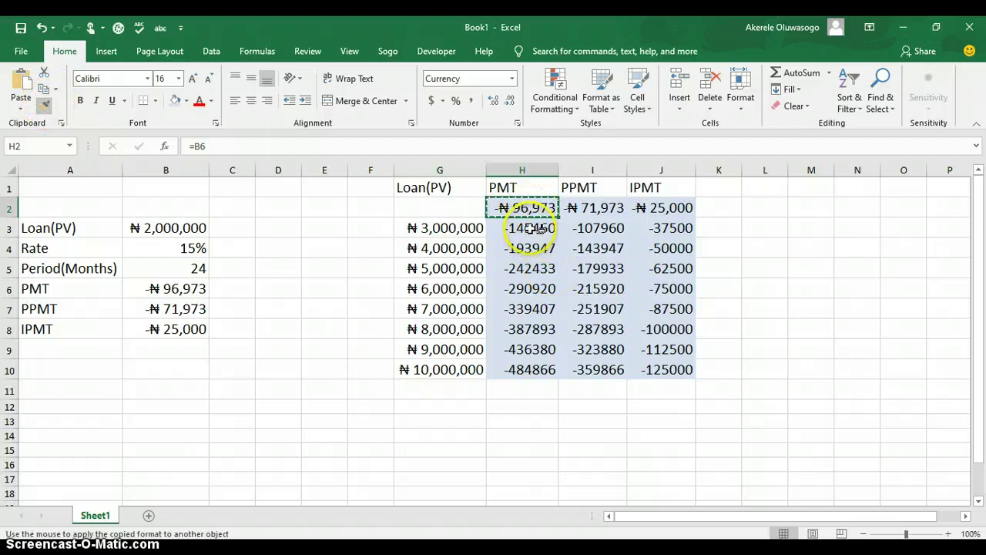
{"action": "mouse_move", "coordinate": [537, 229]}
{"action": "left_mouse_down"}
{"action": "mouse_move", "coordinate": [555, 228]}
{"action": "mouse_move", "coordinate": [660, 311]}
{"action": "mouse_move", "coordinate": [661, 366]}
{"action": "left_mouse_up"}
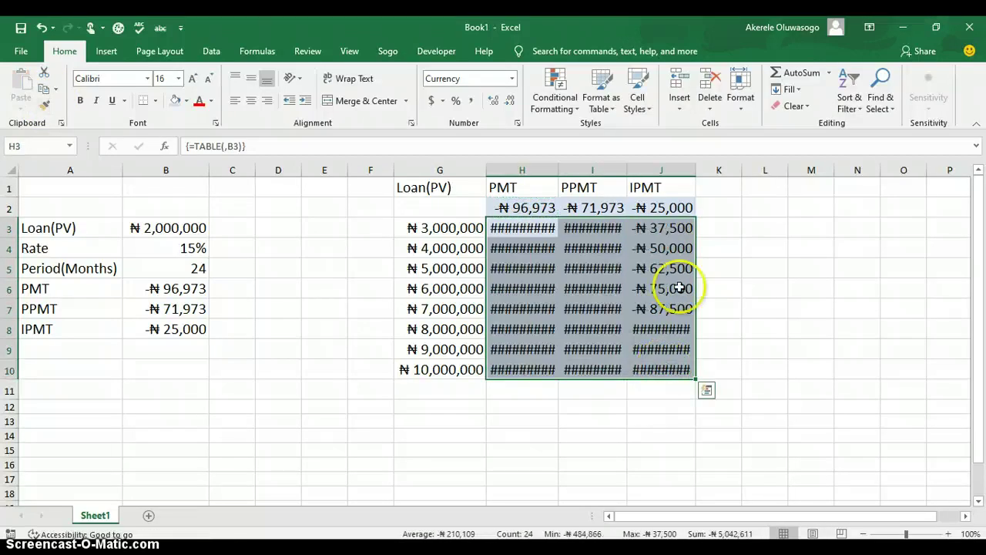
Step: AutoFit the widths of columns H to J to the data table results in H3:J10
{"action": "left_click", "coordinate": [750, 108]}
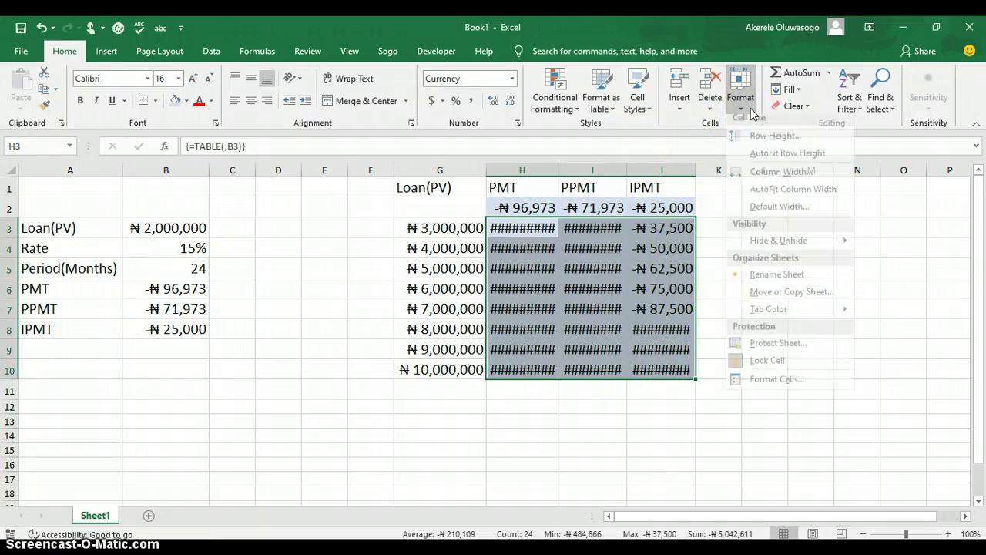
{"action": "left_click", "coordinate": [793, 195]}
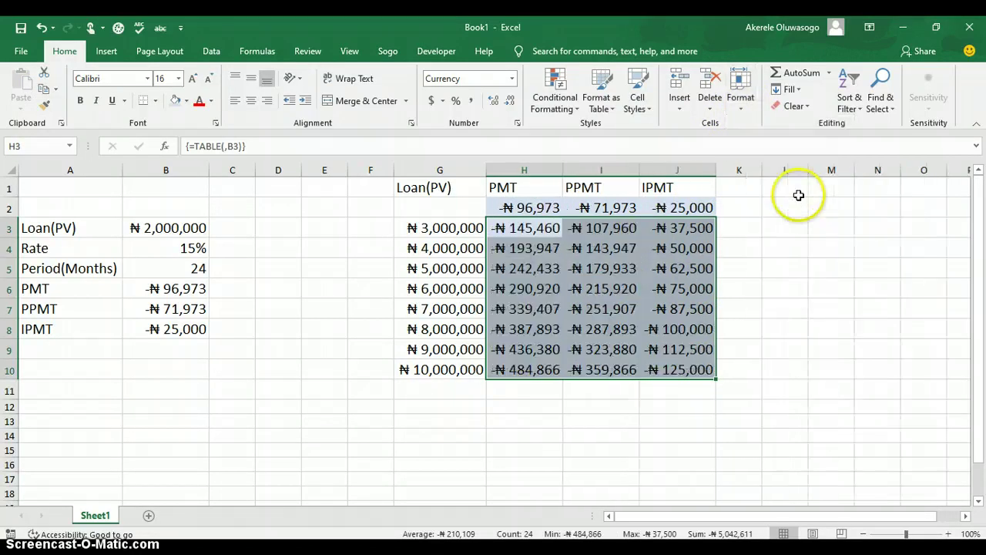
{"action": "left_click", "coordinate": [675, 270]}
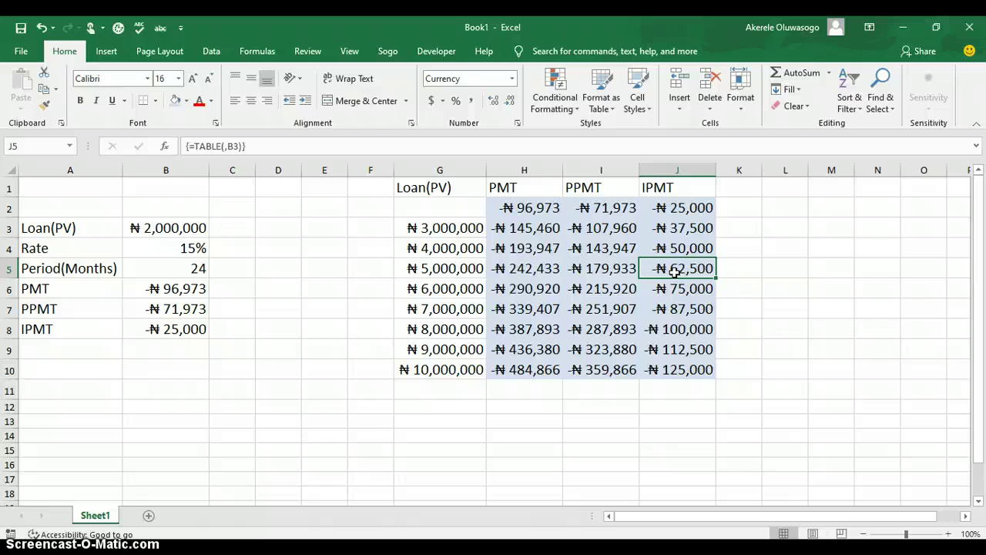